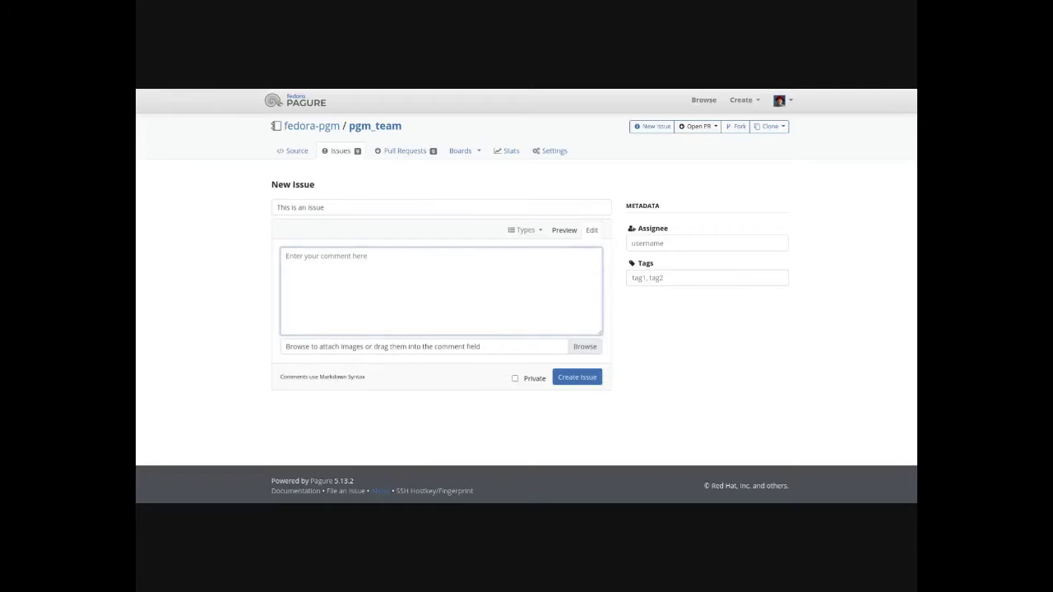
- Write the issue description's opening line "OH LOOK I AM TYPING THINGS" and a Markdown bulleted list with "An item" and "Another item"
{"action": "type", "text": "OH LOOK I AM TYPING THINGS"}
{"action": "key", "text": "Return"}
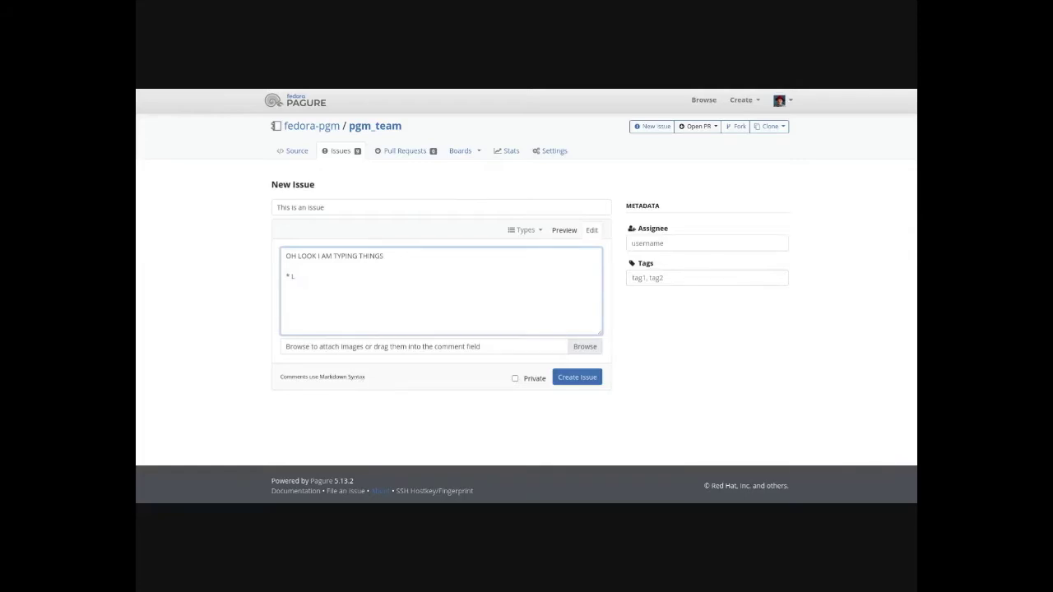
{"action": "type", "text": "An item"}
{"action": "key", "text": "Return"}
{"action": "type", "text": "* Another item"}
{"action": "key", "text": "Return"}
- Add a numbered Markdown list to the description with "First item" and "Second item"
{"action": "key", "text": "Return"}
{"action": "type", "text": "1. First item"}
{"action": "key", "text": "Return"}
{"action": "type", "text": "2. Second item"}
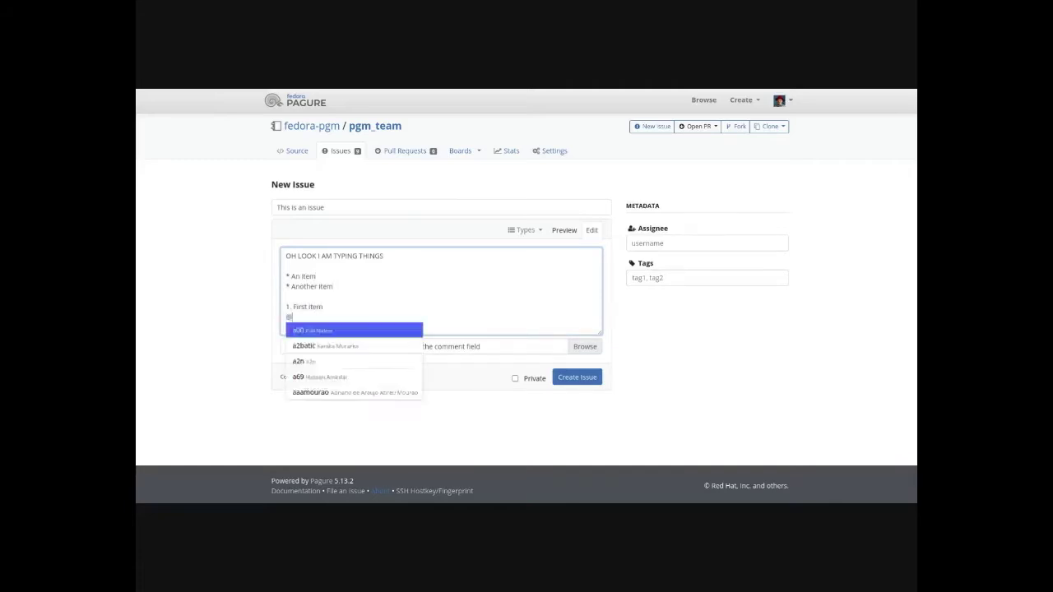
{"action": "key", "text": "Return"}
{"action": "key", "text": "Return"}
{"action": "type", "text": "["}
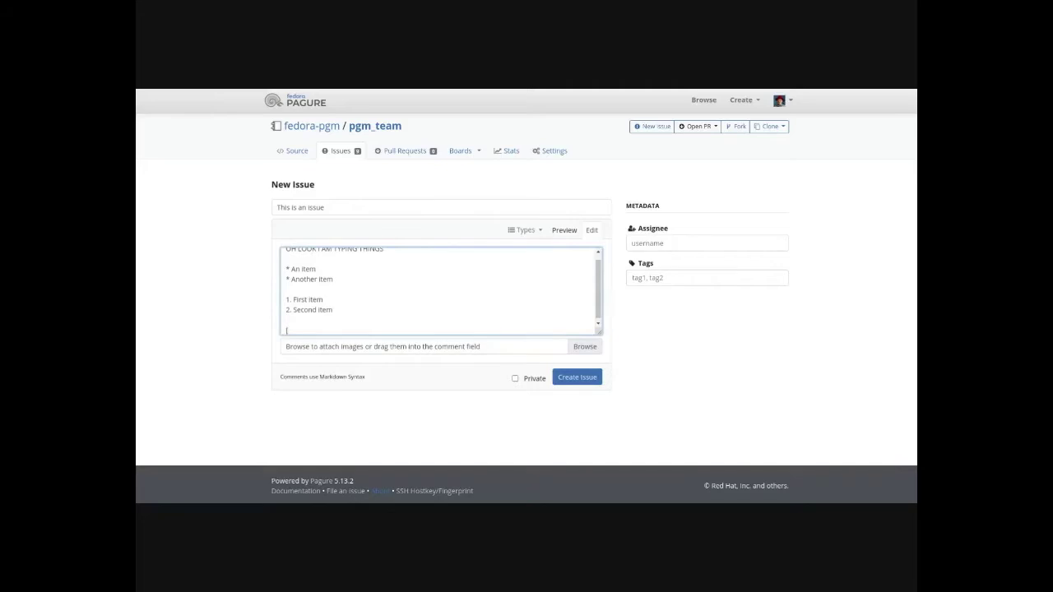
{"action": "type", "text": "my website](https://fedoraproject.org)"}
- Mention the issue author's own account with an @ username on a new line, completing it from the suggested users
{"action": "key", "text": "Return"}
{"action": "key", "text": "Return"}
{"action": "type", "text": "@"}
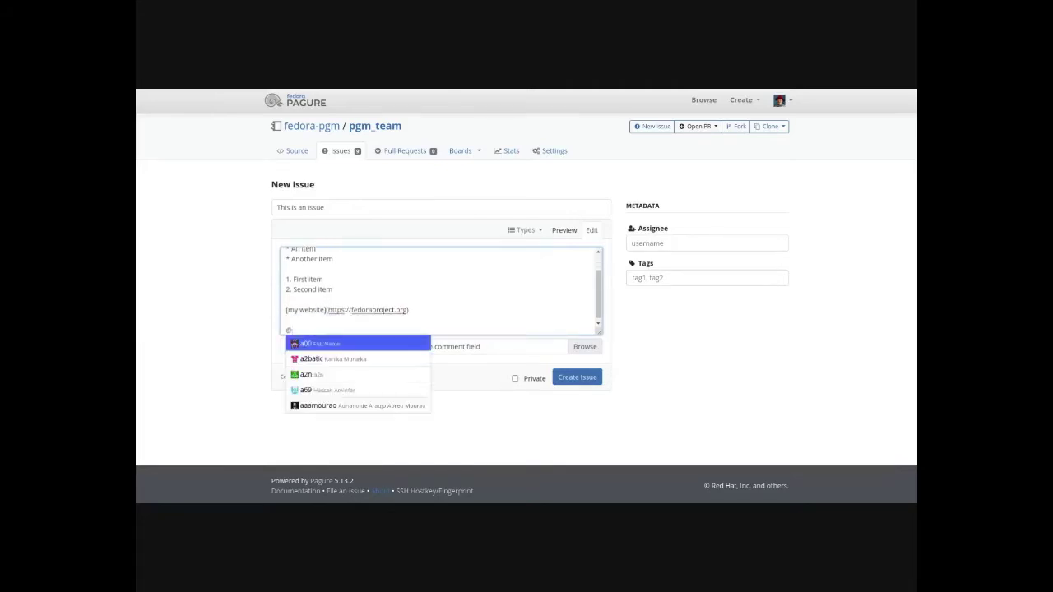
{"action": "type", "text": "bcotton"}
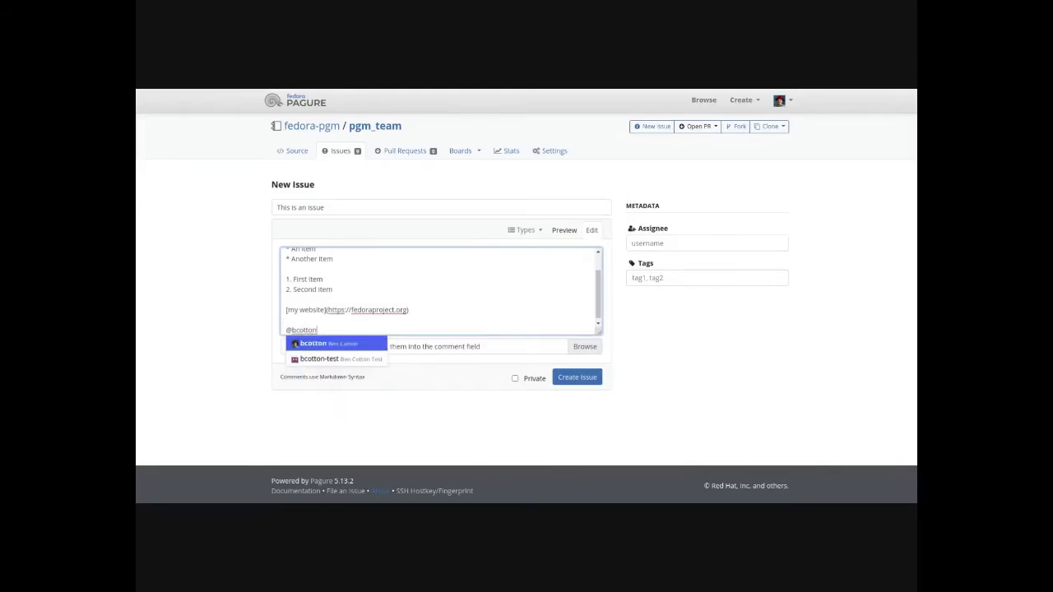
{"action": "key", "text": "BackSpace"}
{"action": "key", "text": "BackSpace"}
{"action": "key", "text": "BackSpace"}
{"action": "key", "text": "BackSpace"}
{"action": "key", "text": "BackSpace"}
{"action": "key", "text": "BackSpace"}
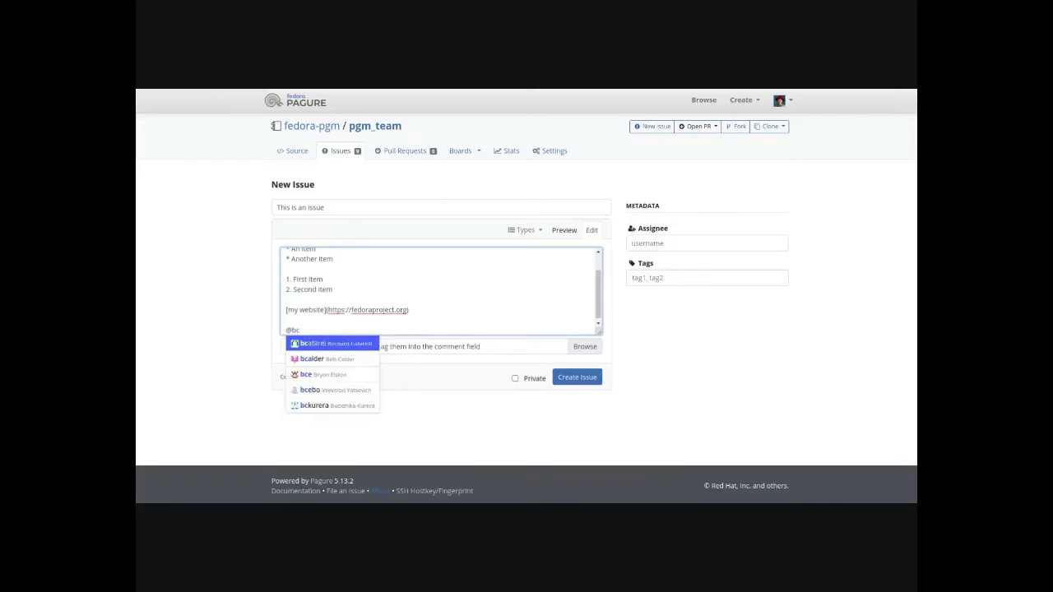
{"action": "type", "text": "c"}
{"action": "key", "text": "Return"}
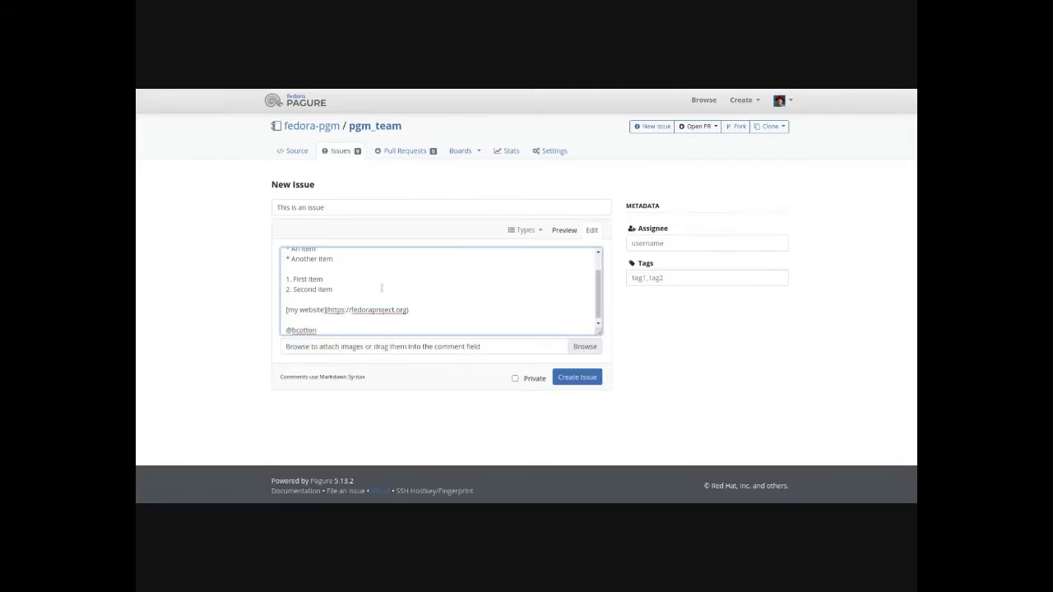
- Check the rendered preview of the description and create the issue
{"action": "left_click", "coordinate": [566, 229]}
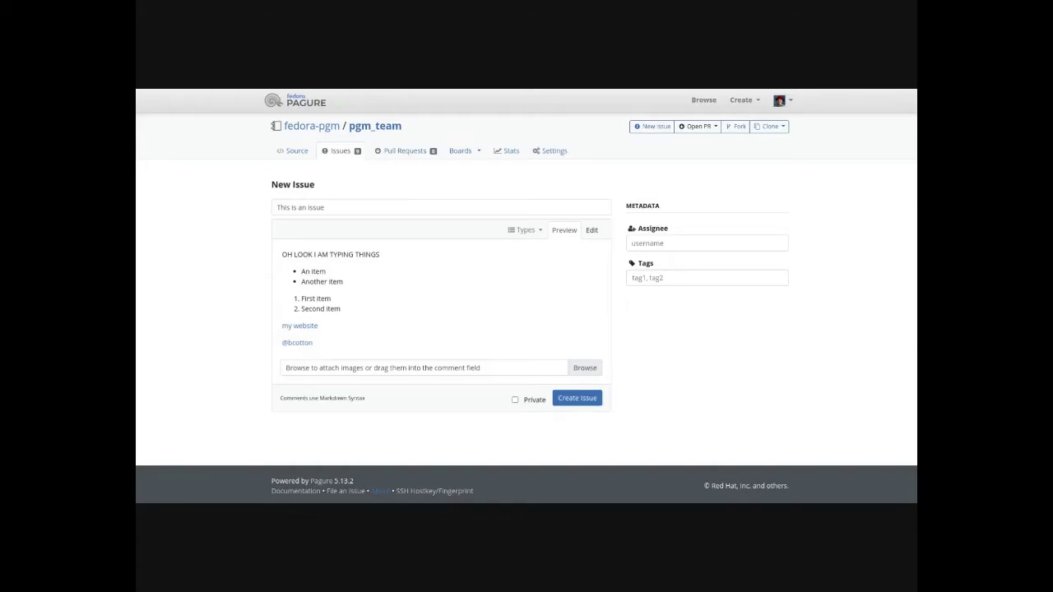
{"action": "left_click", "coordinate": [451, 299]}
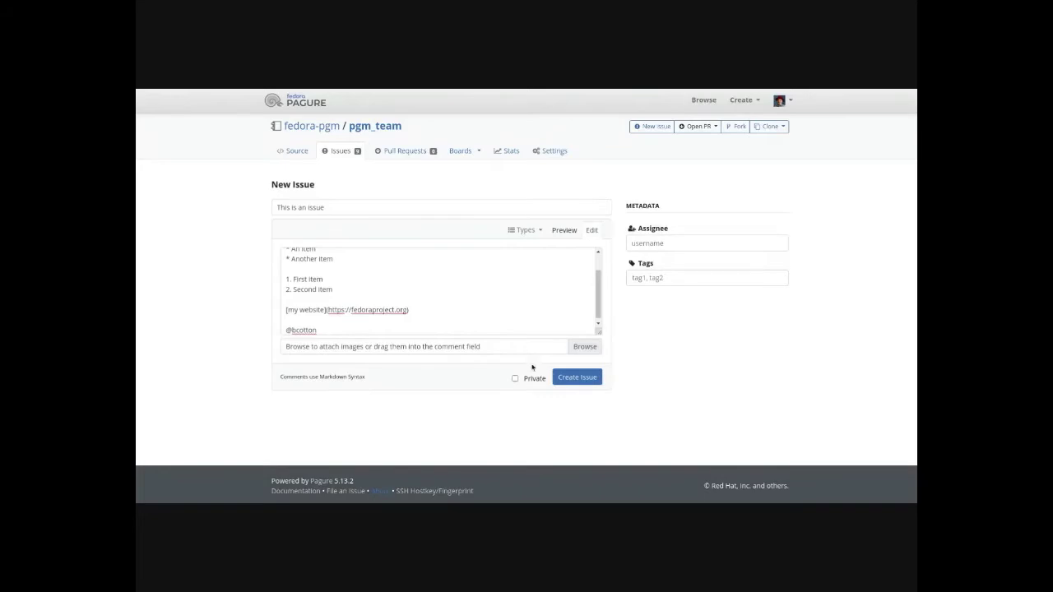
{"action": "left_click", "coordinate": [582, 378]}
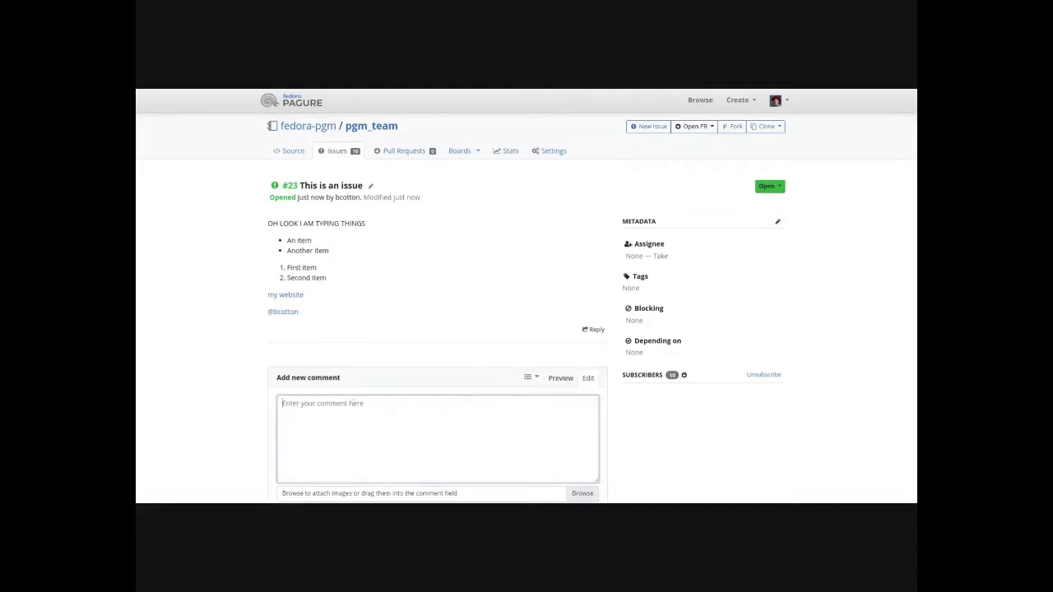
- Replace the first line of the issue's description with "I MADE AN EDIT" and save the updated issue
{"action": "left_click", "coordinate": [324, 438]}
{"action": "left_click", "coordinate": [371, 186]}
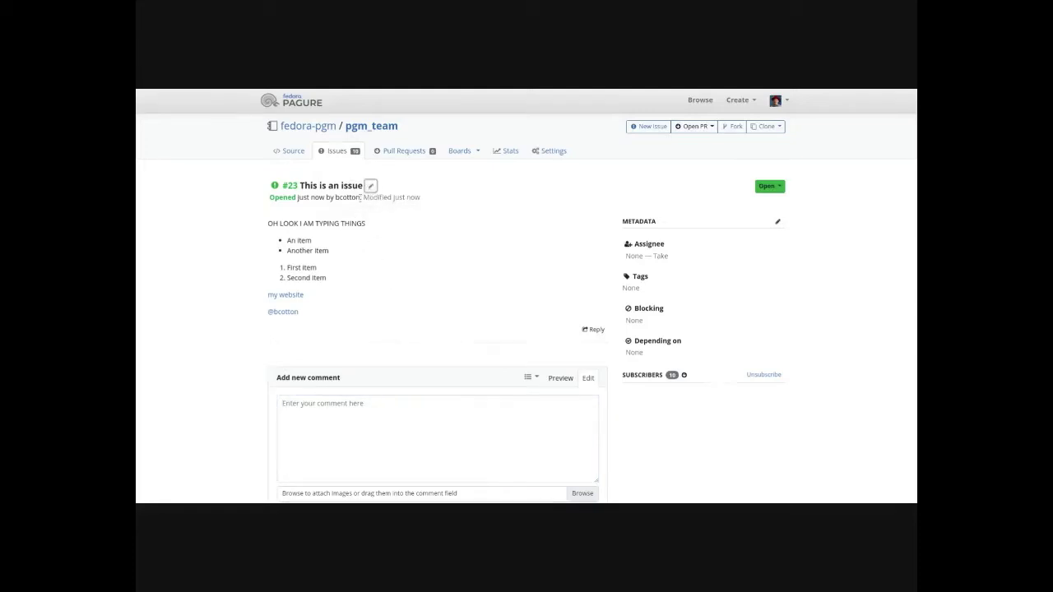
{"action": "left_click", "coordinate": [371, 186]}
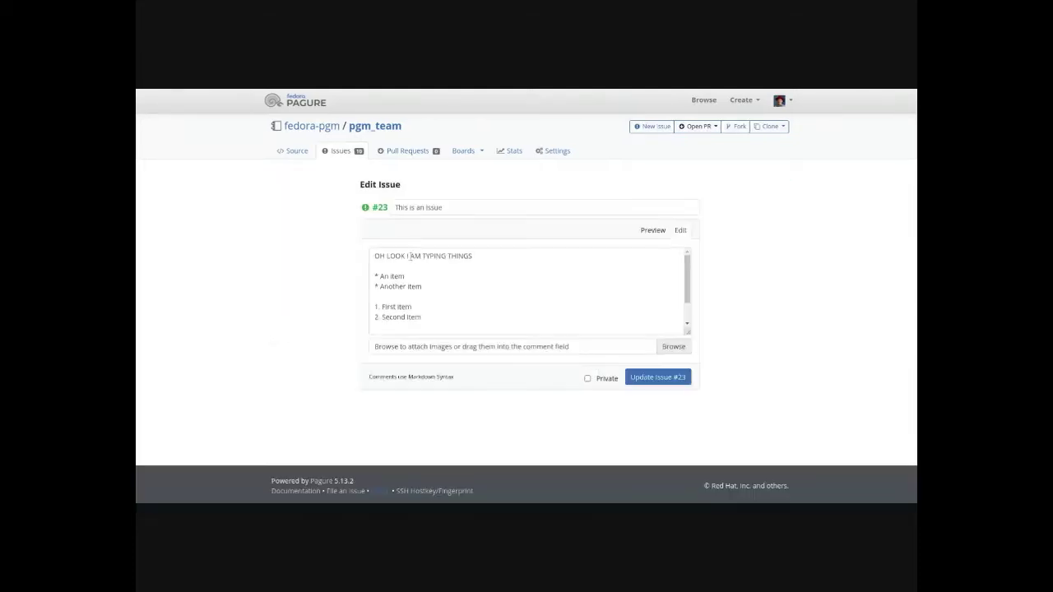
{"action": "left_click_drag", "start_coordinate": [470, 256], "coordinate": [313, 254]}
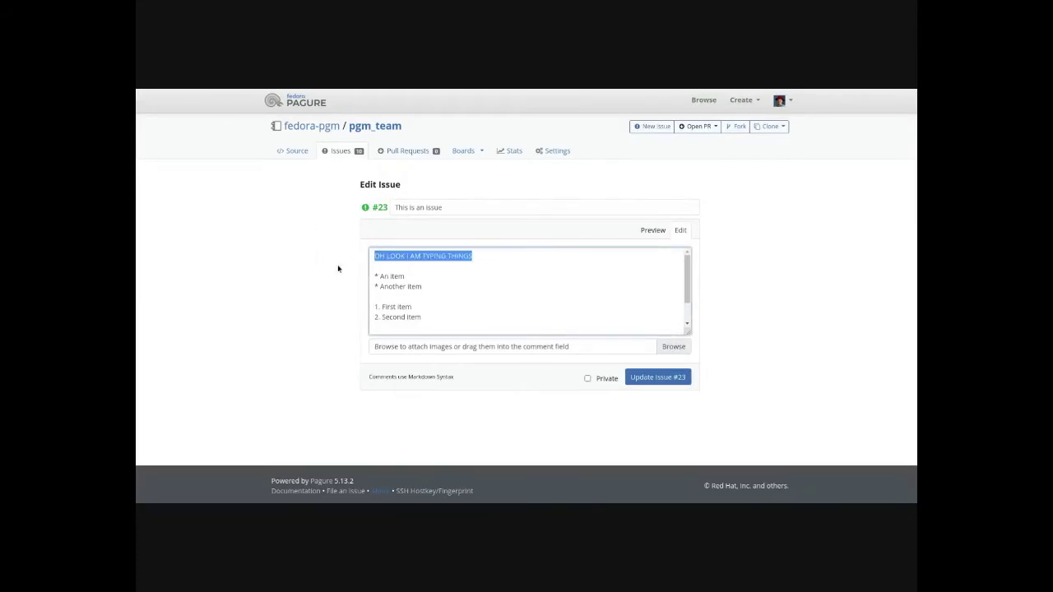
{"action": "type", "text": "I"}
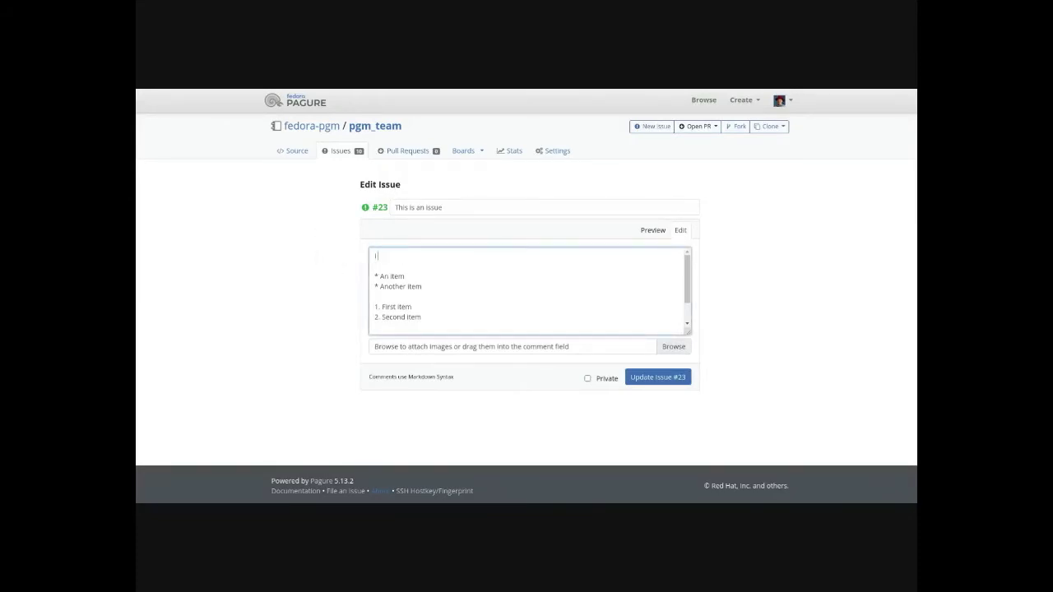
{"action": "type", "text": " MADE AN EDIT"}
{"action": "left_click", "coordinate": [659, 379]}
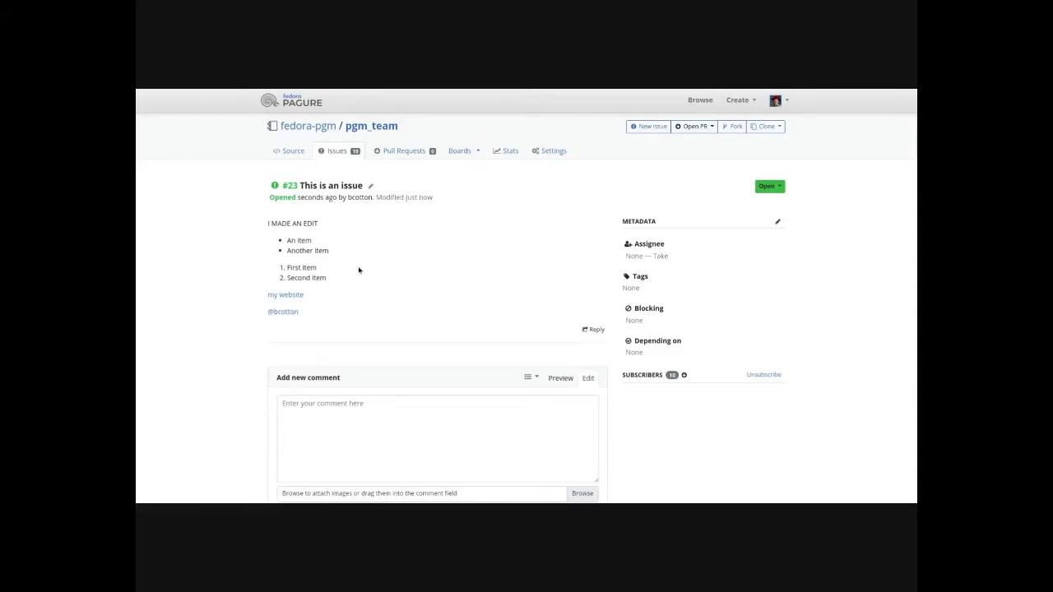
- Open the issue's metadata for editing and add the training tag
{"action": "left_click", "coordinate": [778, 222]}
{"action": "left_click", "coordinate": [658, 294]}
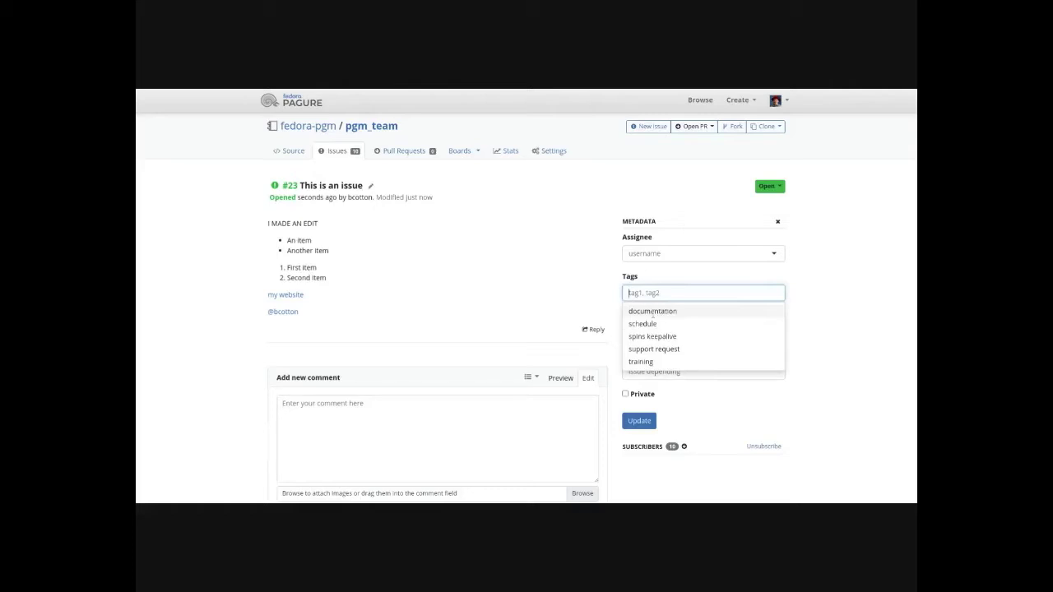
{"action": "left_click", "coordinate": [641, 362]}
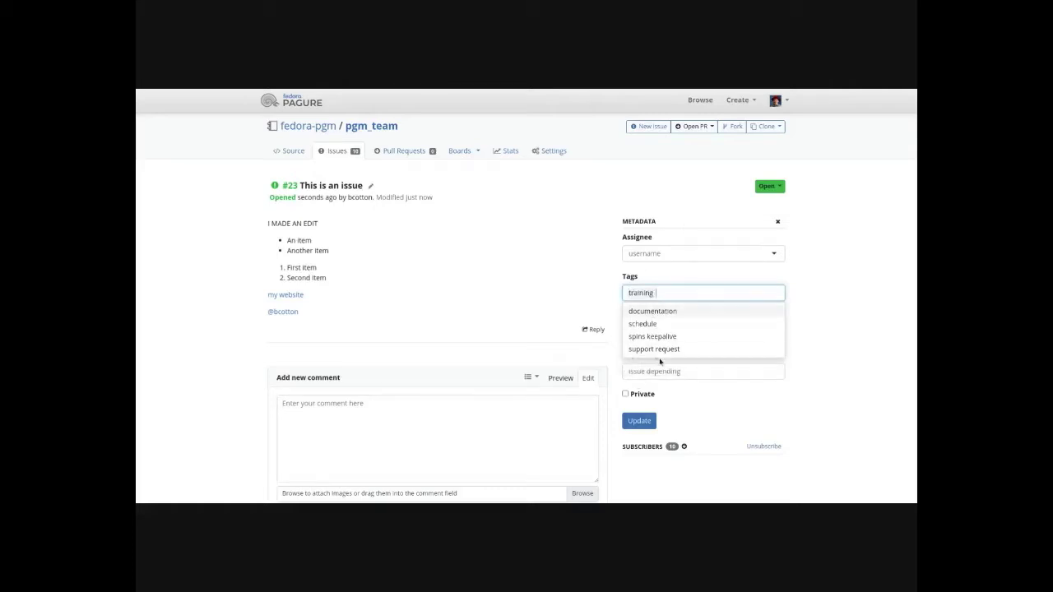
{"action": "left_click", "coordinate": [876, 334]}
- Mark the issue as blocking issue 9 "Taiga training" and save the metadata
{"action": "left_click", "coordinate": [698, 333]}
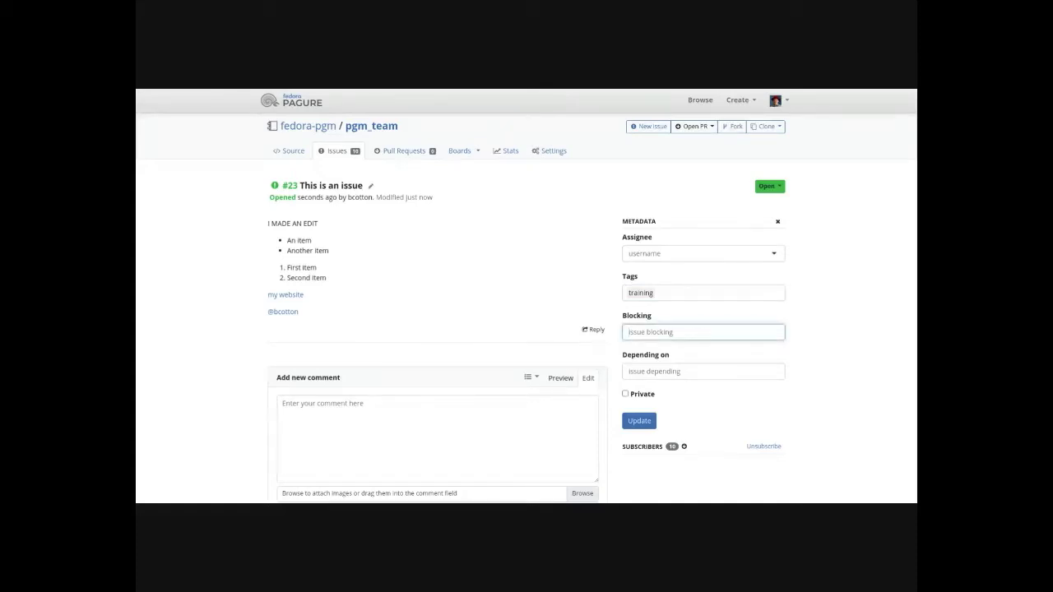
{"action": "type", "text": "taiga"}
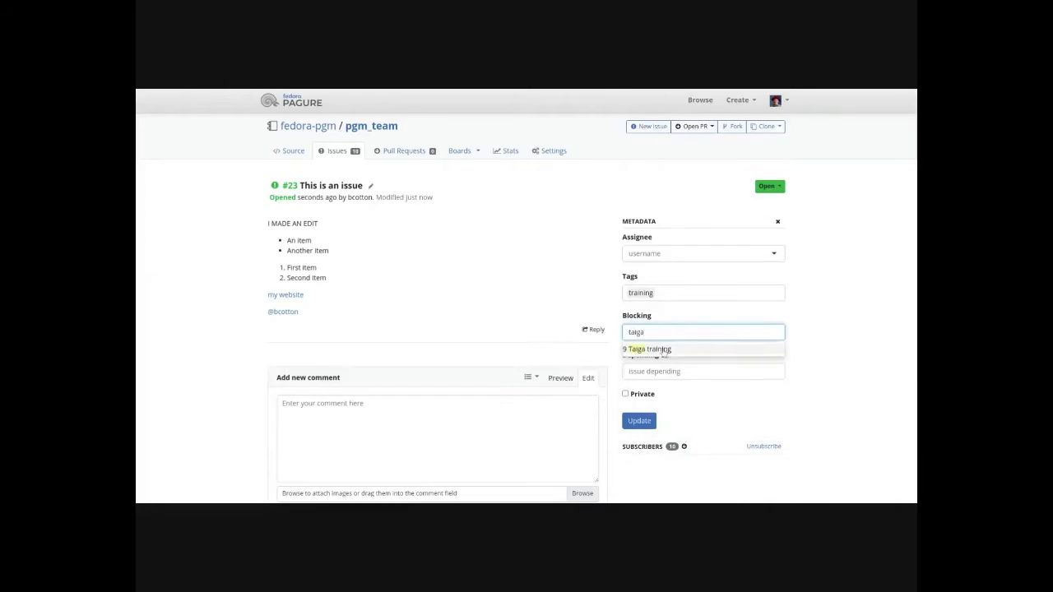
{"action": "left_click", "coordinate": [658, 349]}
{"action": "left_click", "coordinate": [875, 332]}
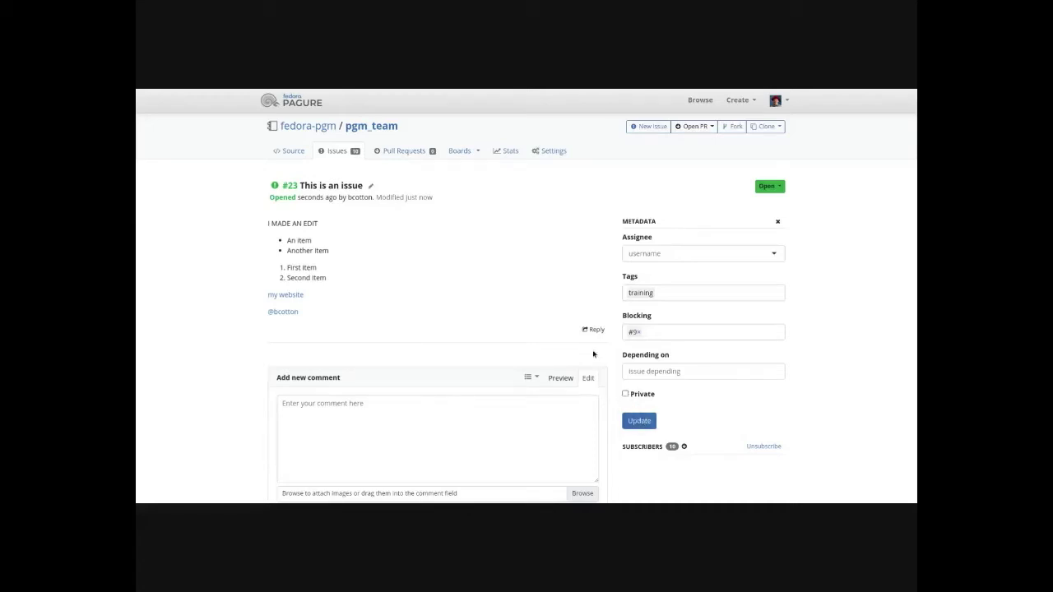
{"action": "left_click", "coordinate": [639, 421]}
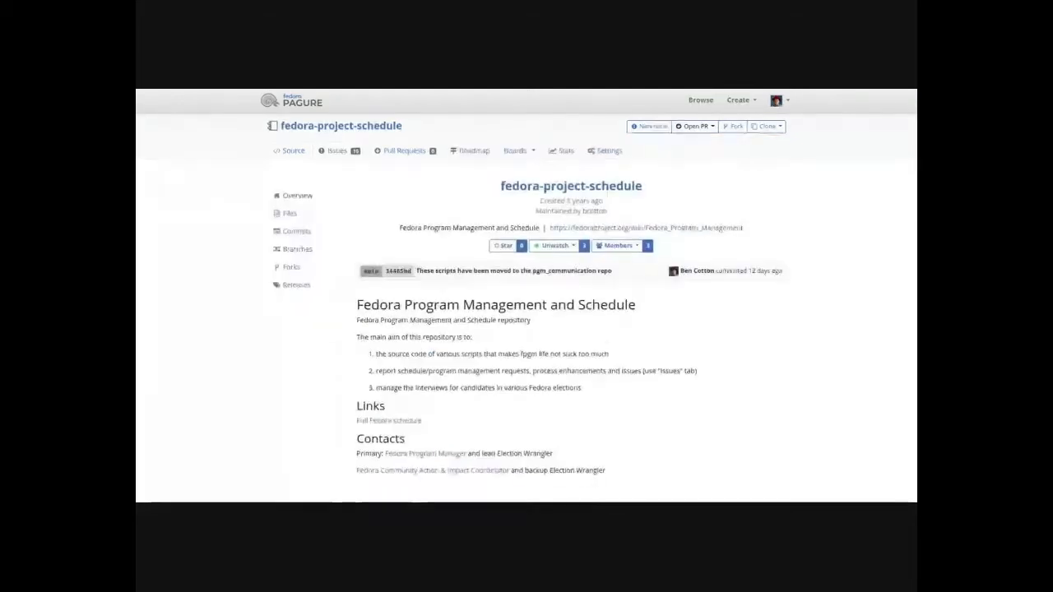
- Open the "F34 Mindshare interviews" issue in fedora-project-schedule and view the available close reasons
{"action": "left_click", "coordinate": [337, 152]}
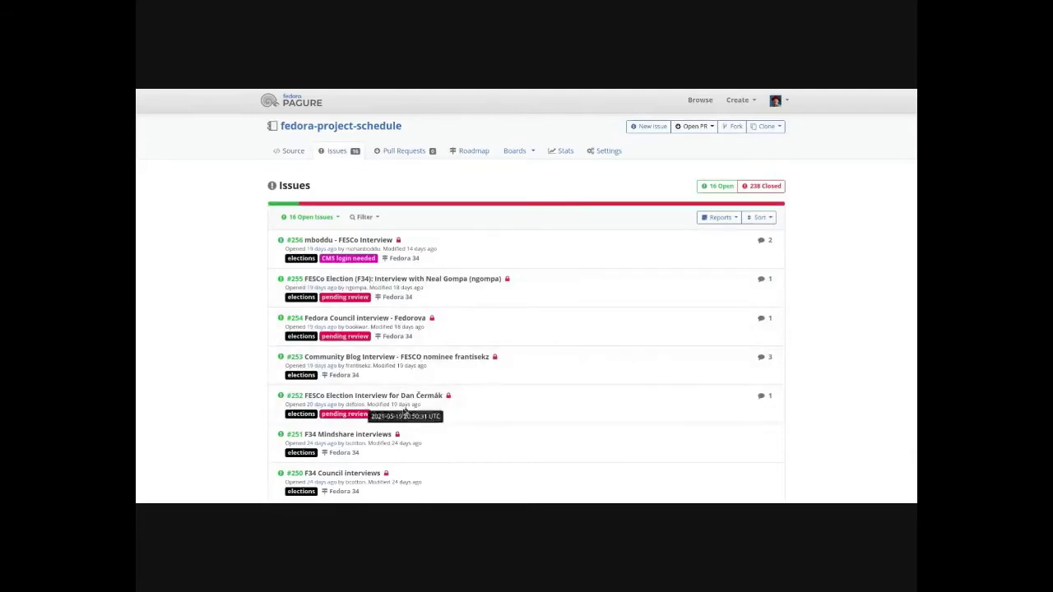
{"action": "left_click", "coordinate": [360, 434]}
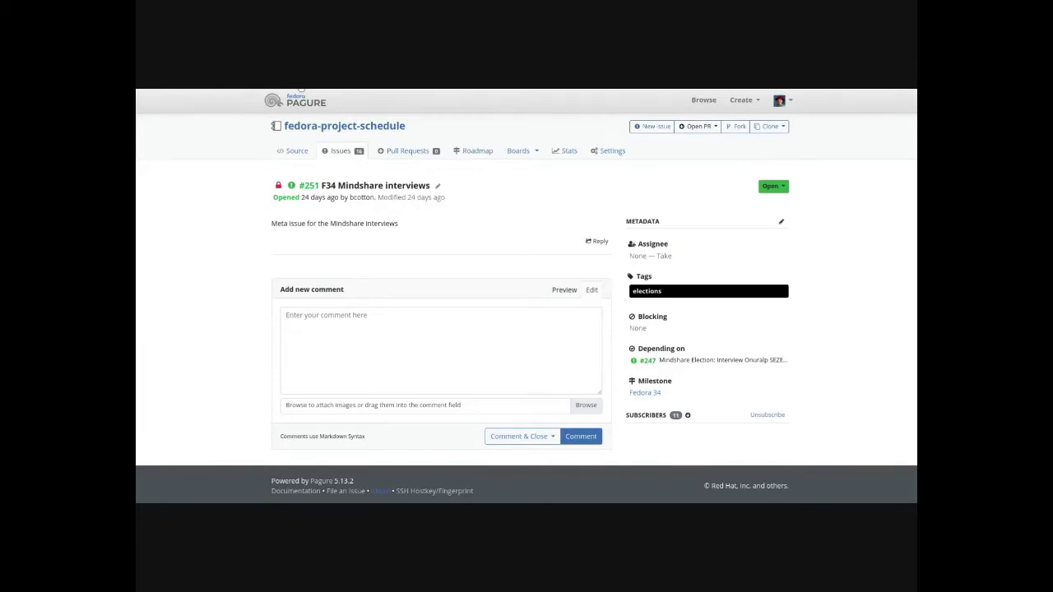
{"action": "left_click", "coordinate": [551, 439]}
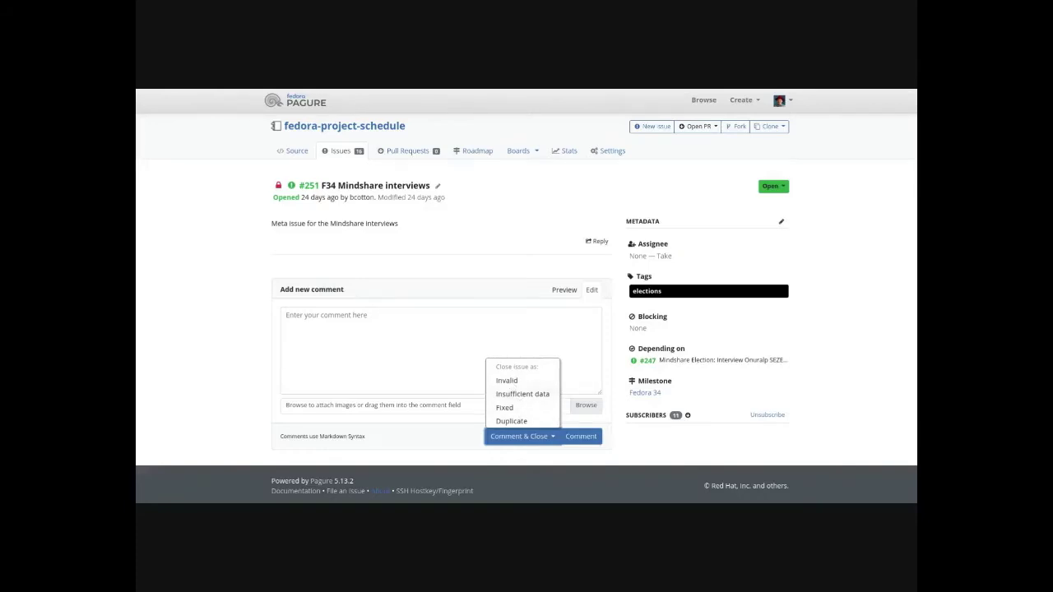
{"action": "left_click", "coordinate": [244, 331]}
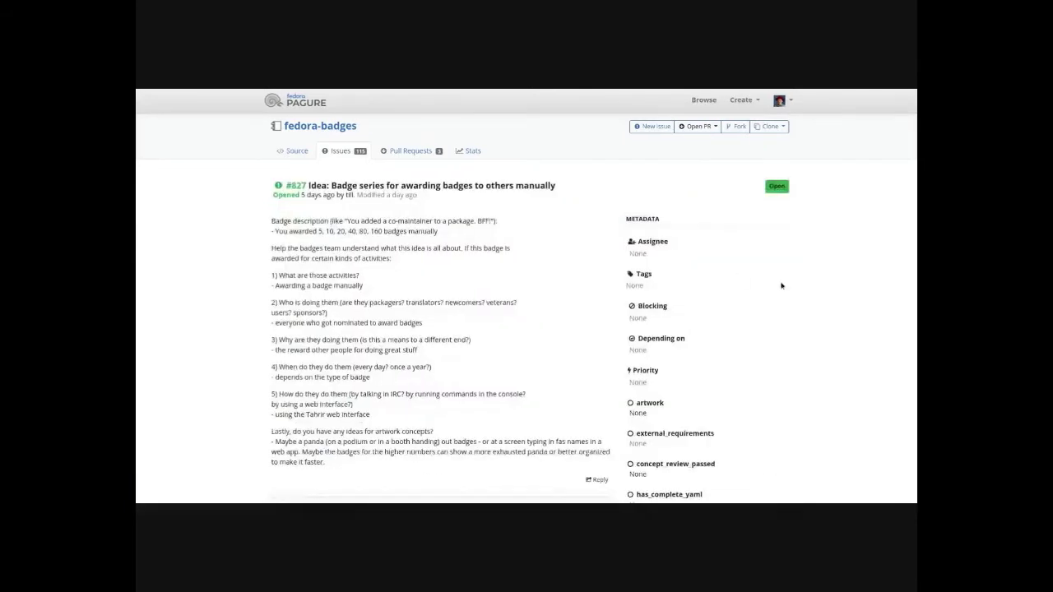
- Examine the custom metadata fields of the fedora-badges issue about a badge series for awarding badges manually
{"action": "scroll", "coordinate": [794, 320], "scroll_direction": "down", "scroll_amount": 1}
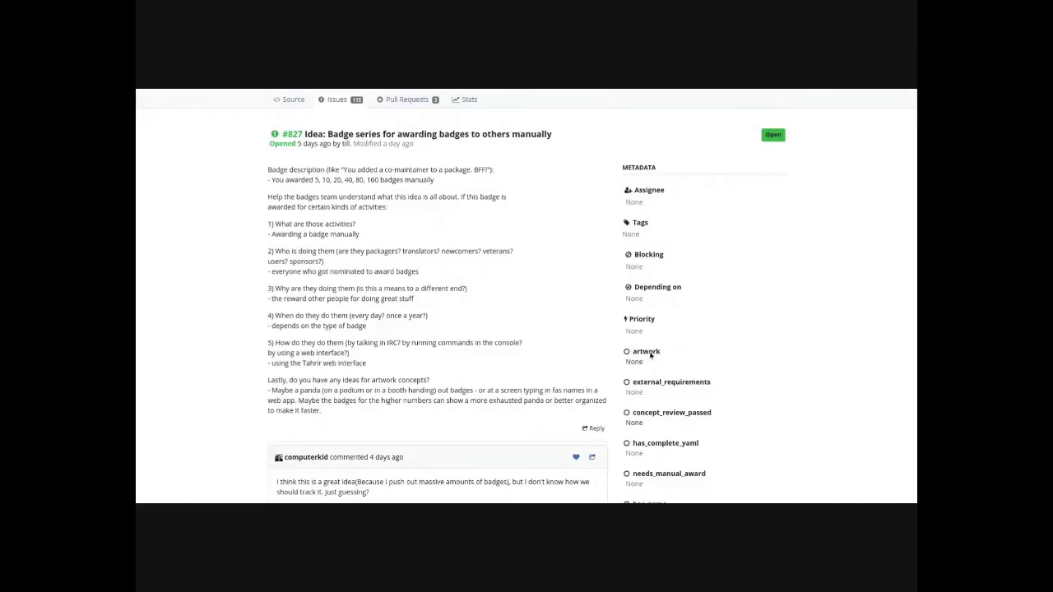
{"action": "scroll", "coordinate": [650, 349], "scroll_direction": "down", "scroll_amount": 1}
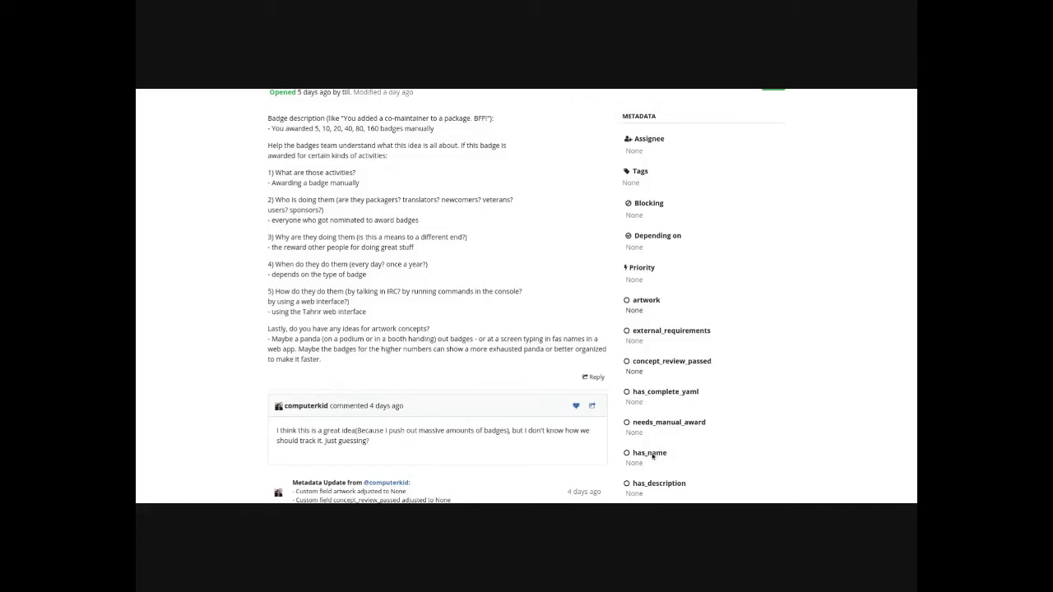
{"action": "scroll", "coordinate": [703, 445], "scroll_direction": "down", "scroll_amount": 1}
{"action": "scroll", "coordinate": [735, 425], "scroll_direction": "down", "scroll_amount": 2}
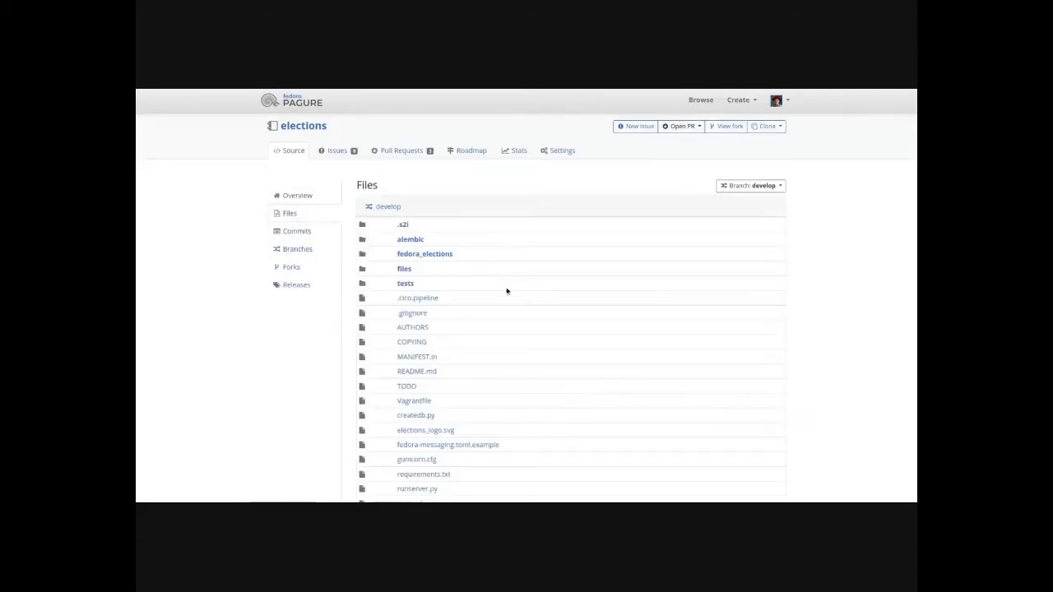
- Open the COPYING file in the elections repository, look at its online editor and return to the file view
{"action": "left_click", "coordinate": [413, 342]}
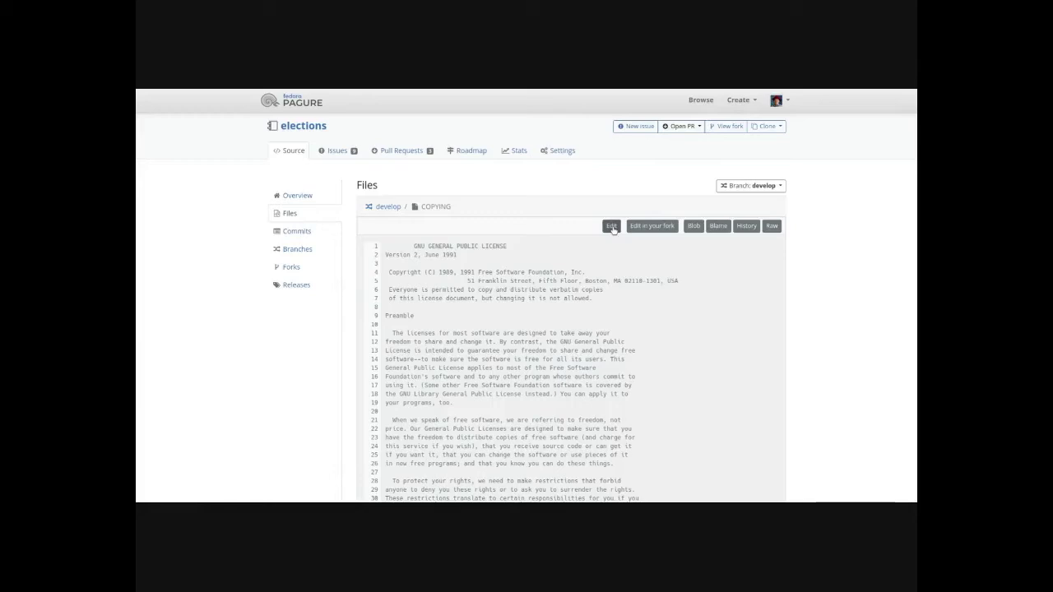
{"action": "left_click", "coordinate": [612, 227]}
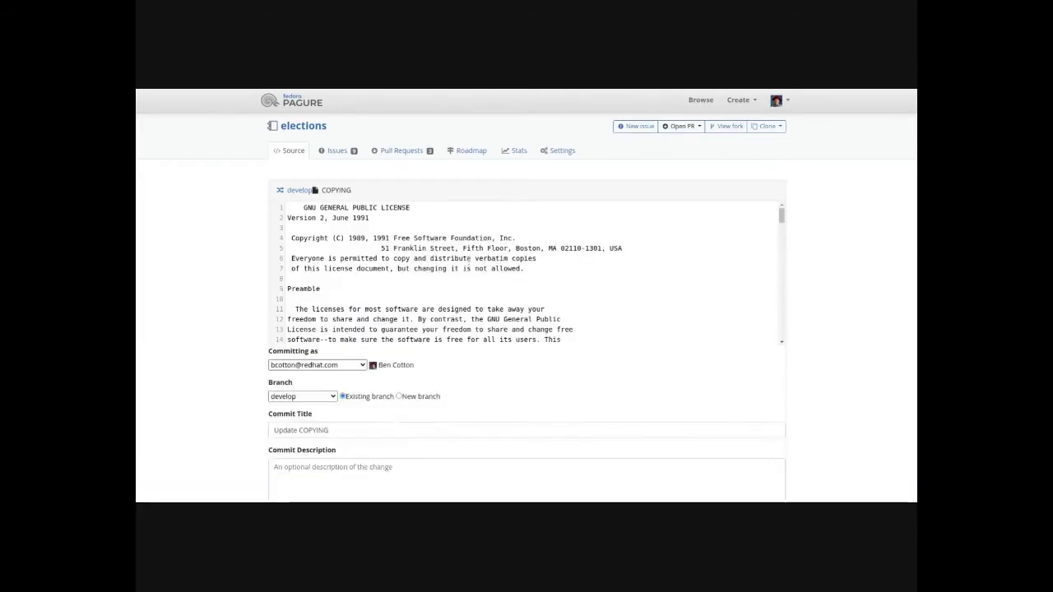
{"action": "left_click", "coordinate": [315, 190]}
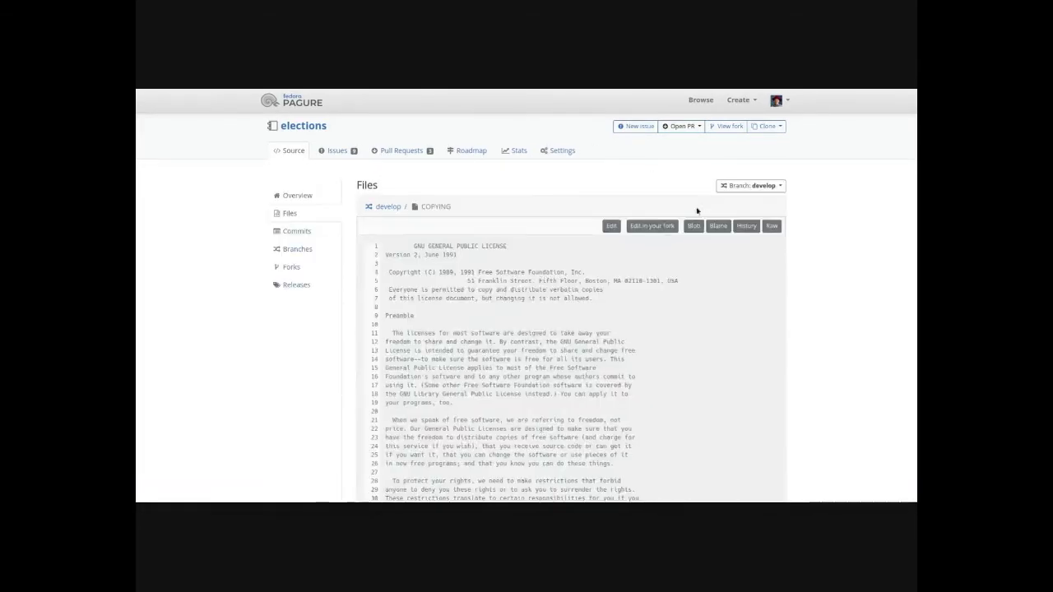
- View the change history of COPYING, and browse the elections repository's commits and branches
{"action": "left_click", "coordinate": [746, 226]}
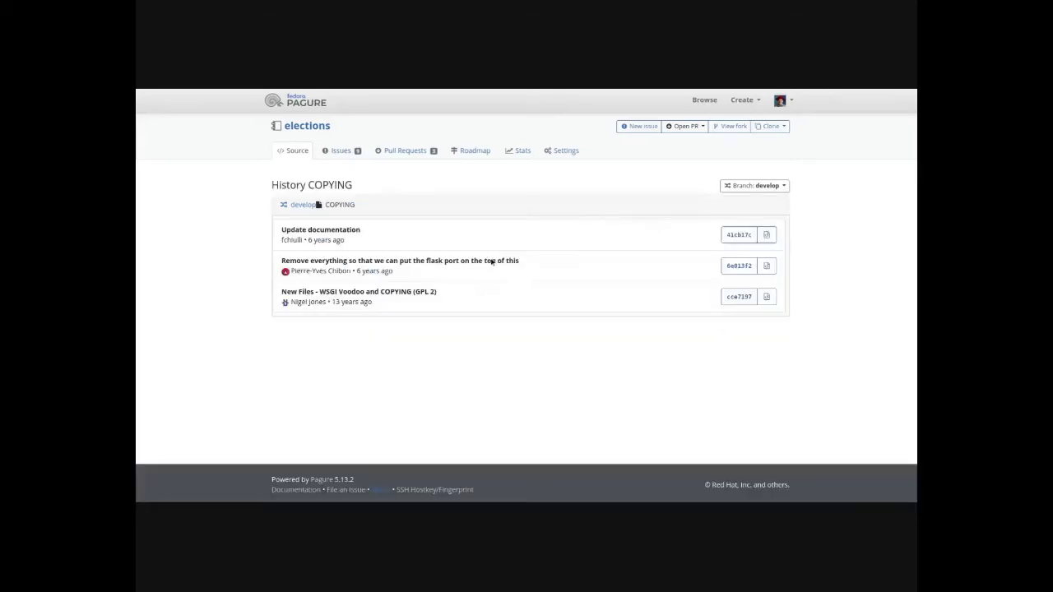
{"action": "key", "text": "alt+Left"}
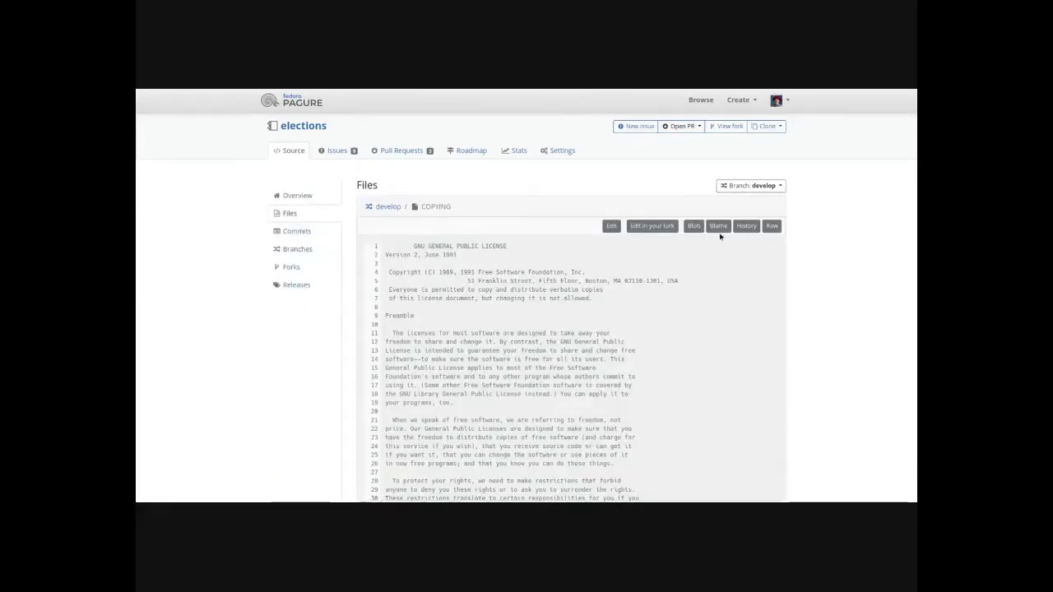
{"action": "left_click", "coordinate": [296, 231]}
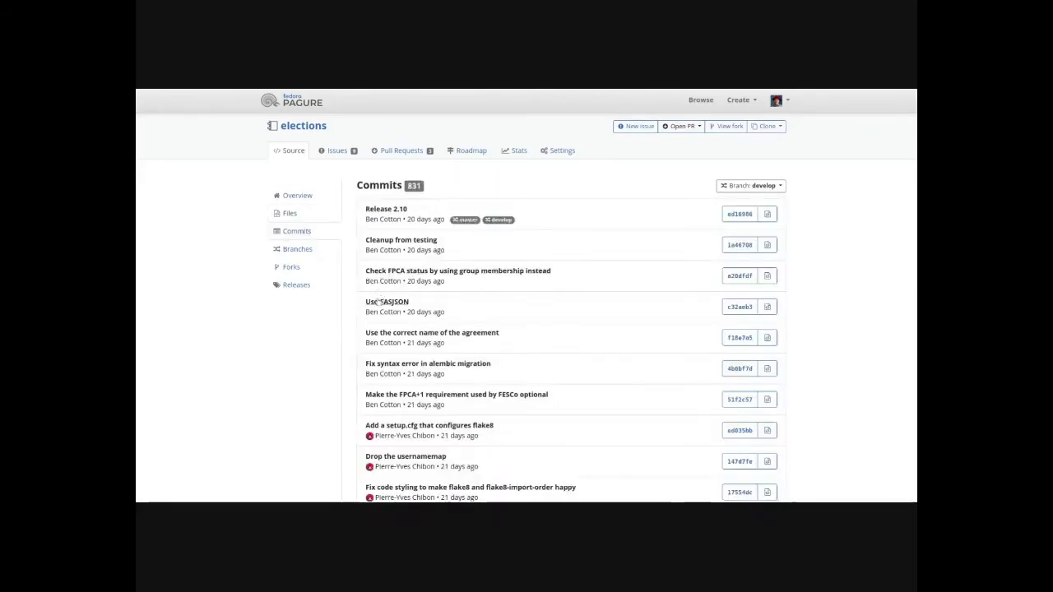
{"action": "left_click", "coordinate": [313, 255]}
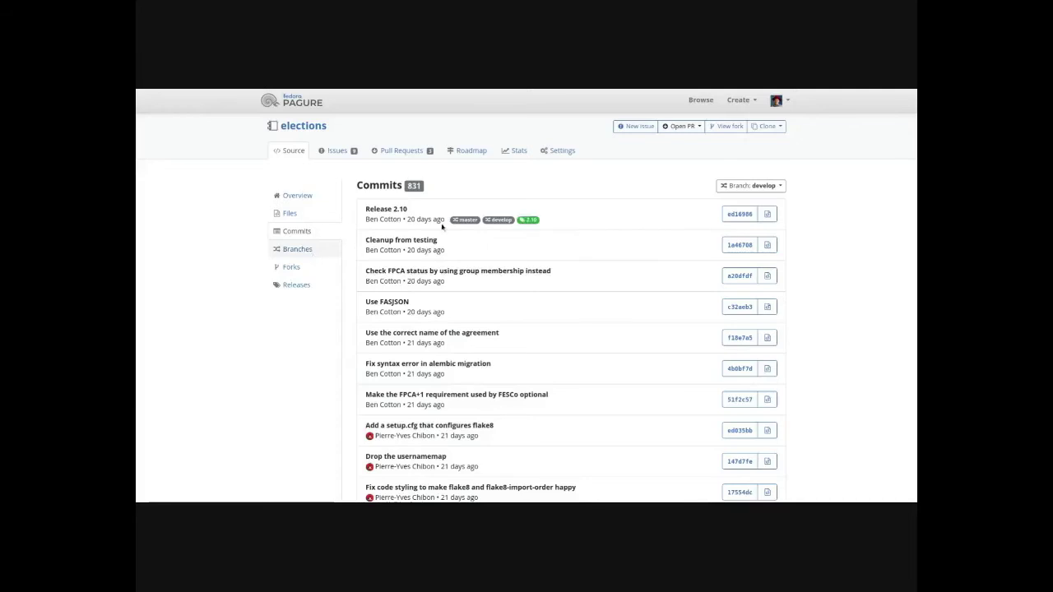
- View the forks and the releases of the elections repository
{"action": "left_click", "coordinate": [300, 272]}
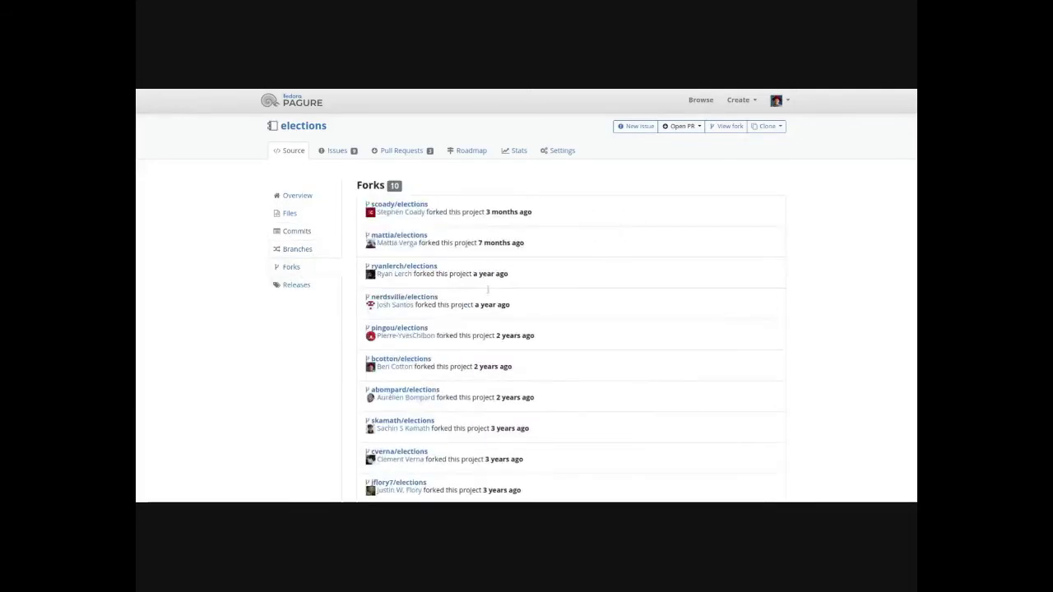
{"action": "left_click", "coordinate": [310, 289]}
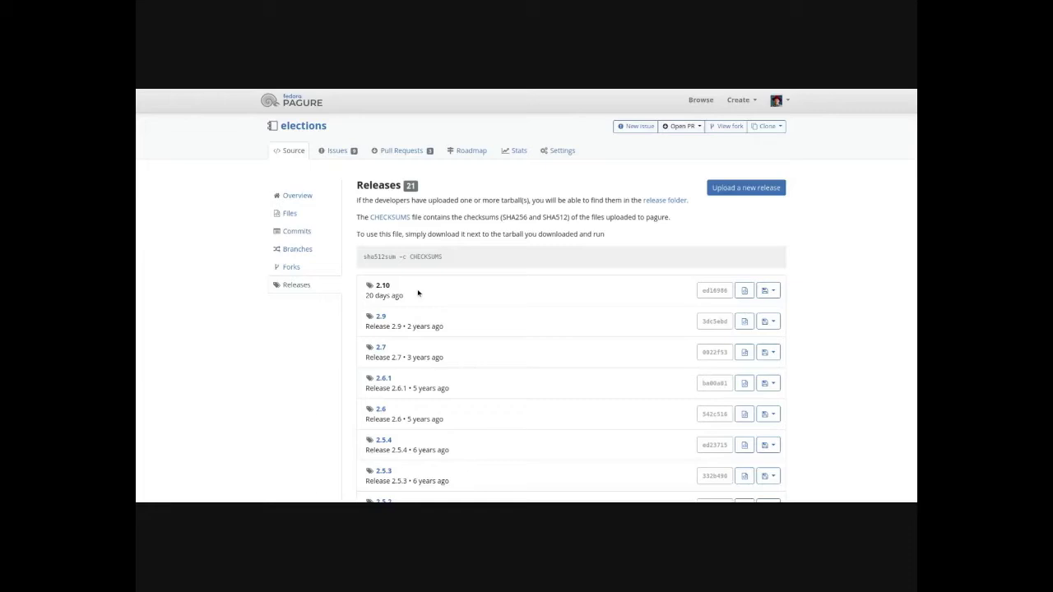
{"action": "mouse_move", "coordinate": [403, 298]}
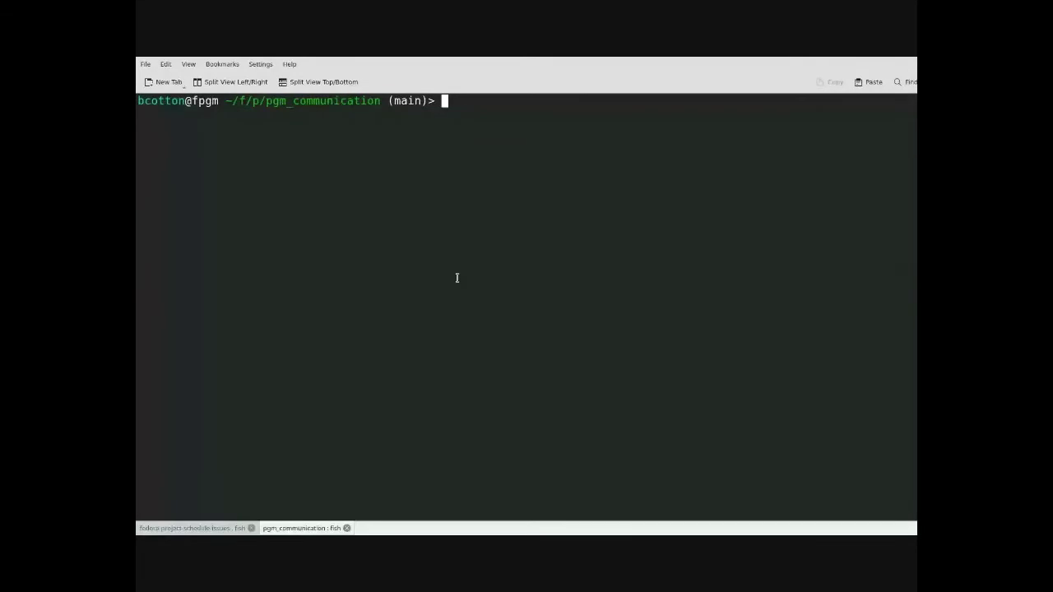
- Switch to the terminal and run git pull in the pgm_communication repository
{"action": "type", "text": "g"}
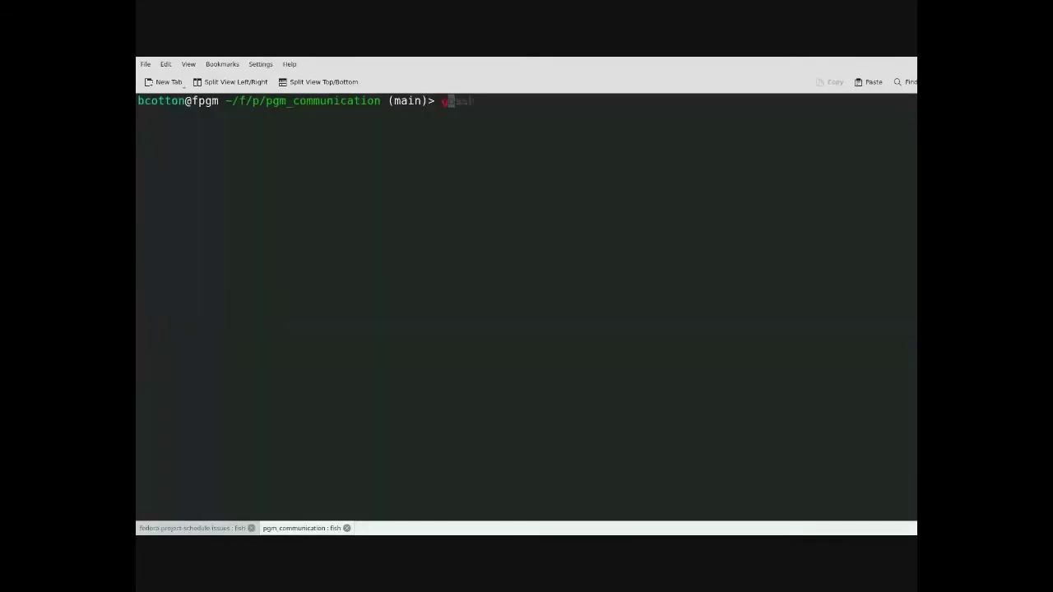
{"action": "type", "text": "it pull"}
{"action": "key", "text": "Return"}
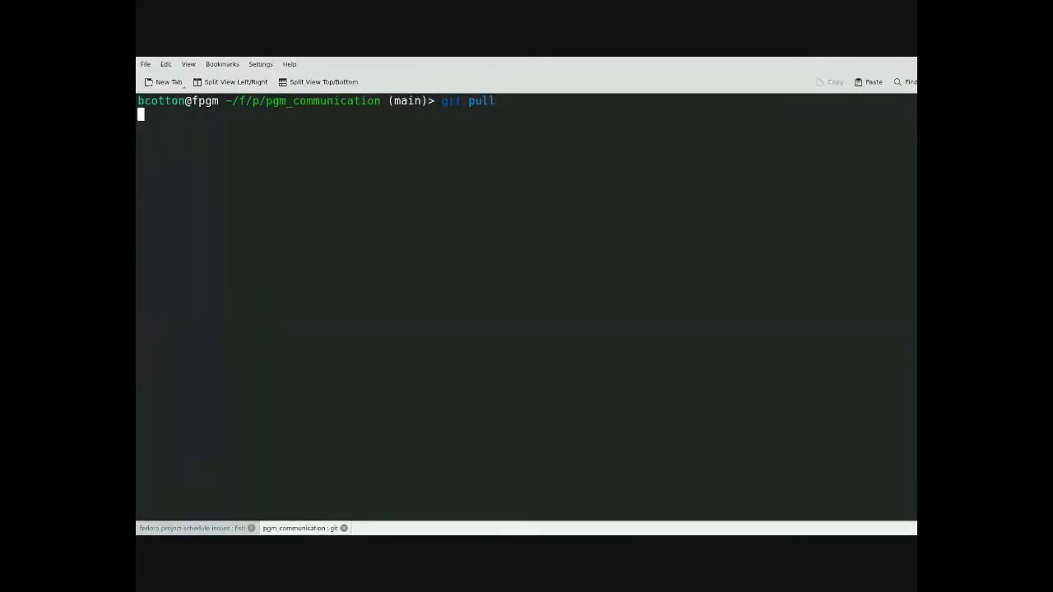
- Open README.md in vim, add a newline, save the file and quit the editor
{"action": "type", "text": "g"}
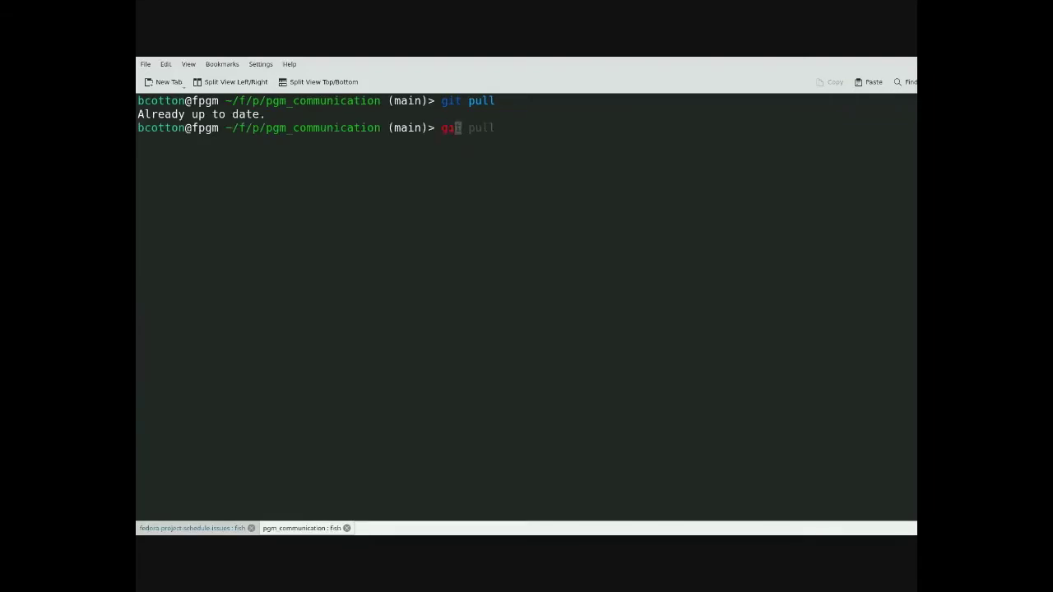
{"action": "key", "text": "BackSpace"}
{"action": "type", "text": "vim"}
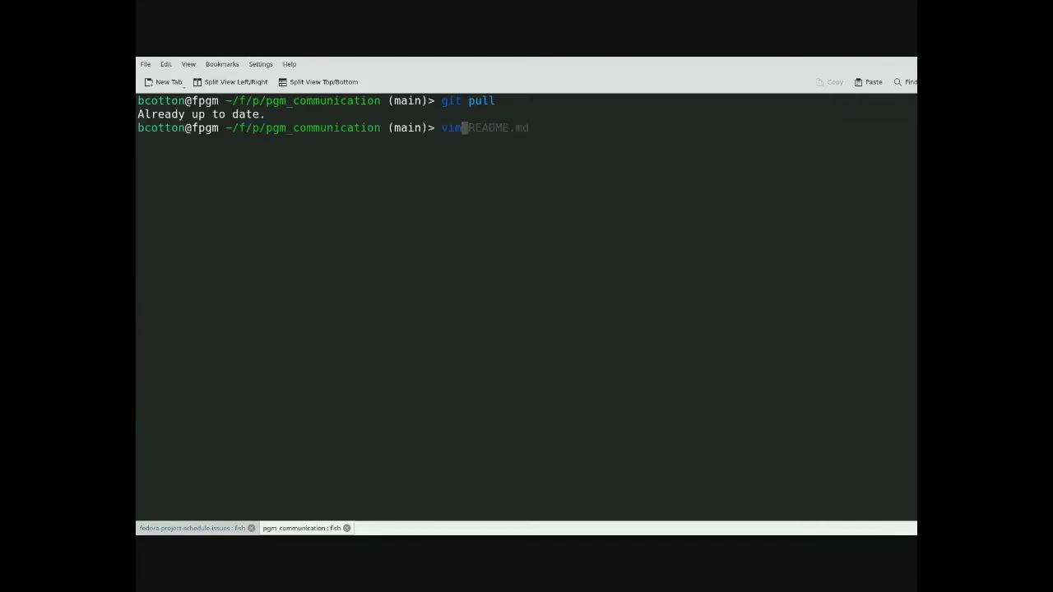
{"action": "key", "text": "Right"}
{"action": "key", "text": "Return"}
{"action": "key", "text": "i"}
{"action": "key", "text": "Escape"}
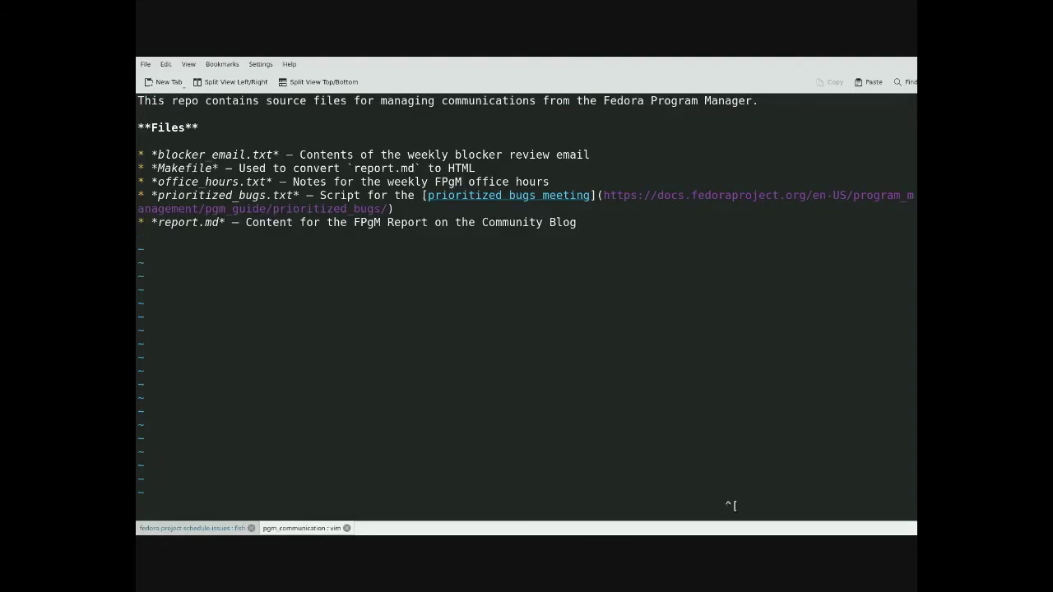
{"action": "type", "text": ":q"}
{"action": "key", "text": "Return"}
- Commit all changes with the message "I added a newline yay" and push them to the remote
{"action": "type", "text": "git commit -am"}
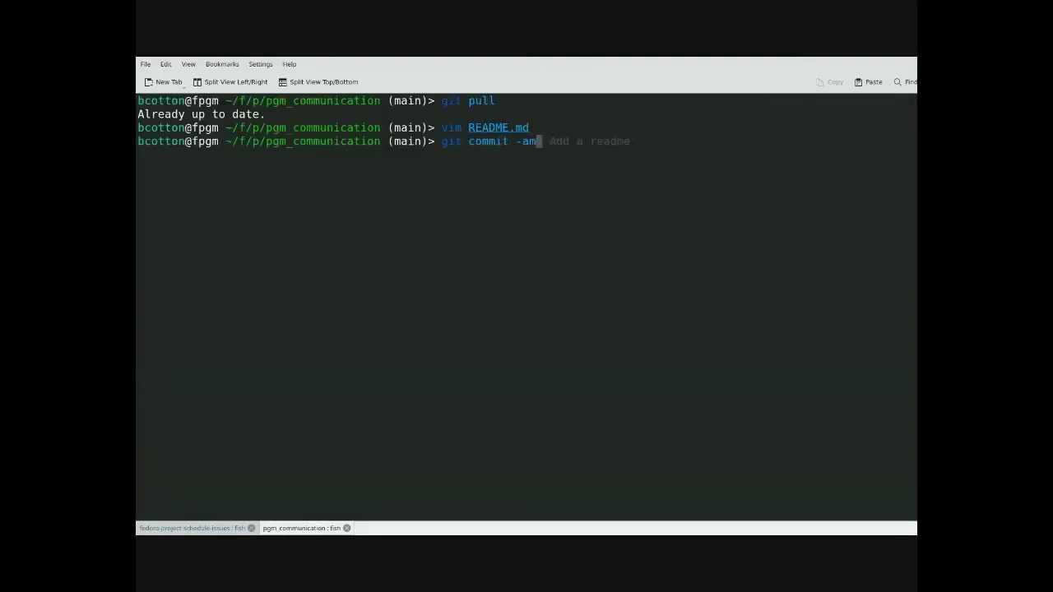
{"action": "type", "text": " 'I added a newline yay'"}
{"action": "key", "text": "Return"}
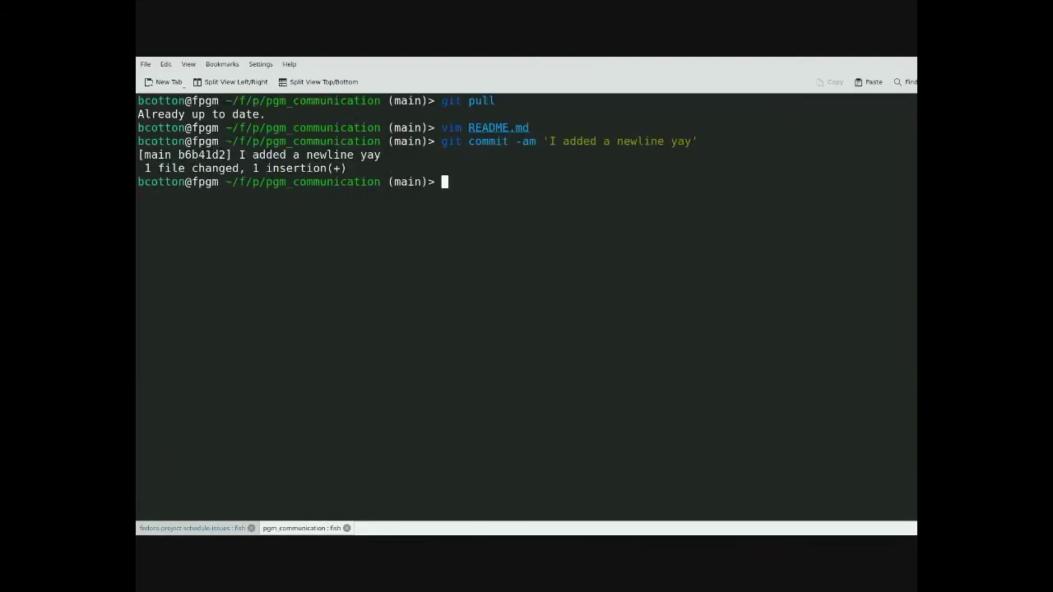
{"action": "type", "text": "git push"}
{"action": "key", "text": "Return"}
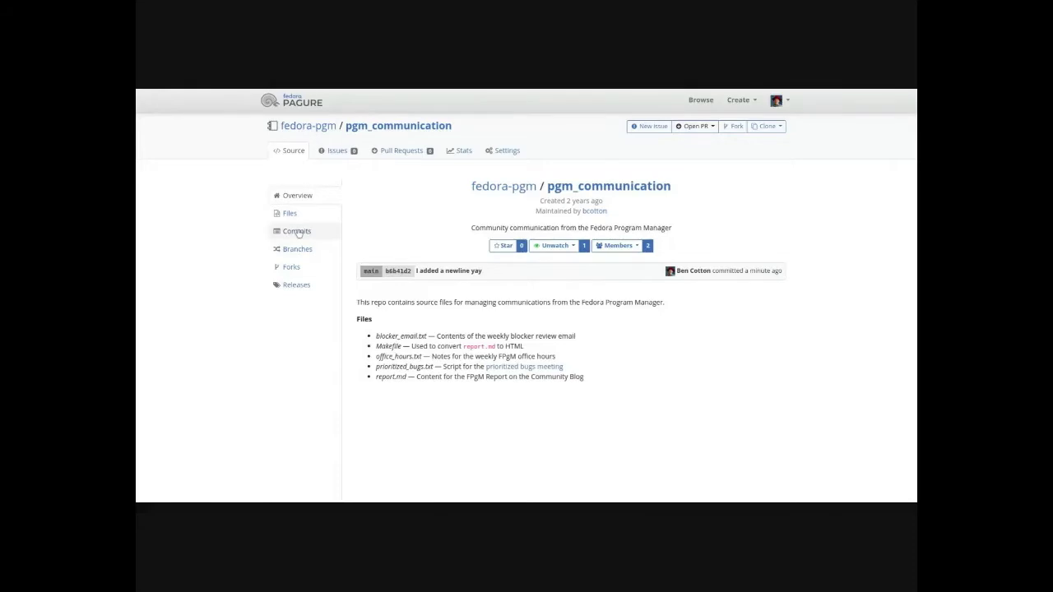
- View the commits of pgm_communication in Pagure, and look at the pull request options of the mindshare fork
{"action": "left_click", "coordinate": [296, 231]}
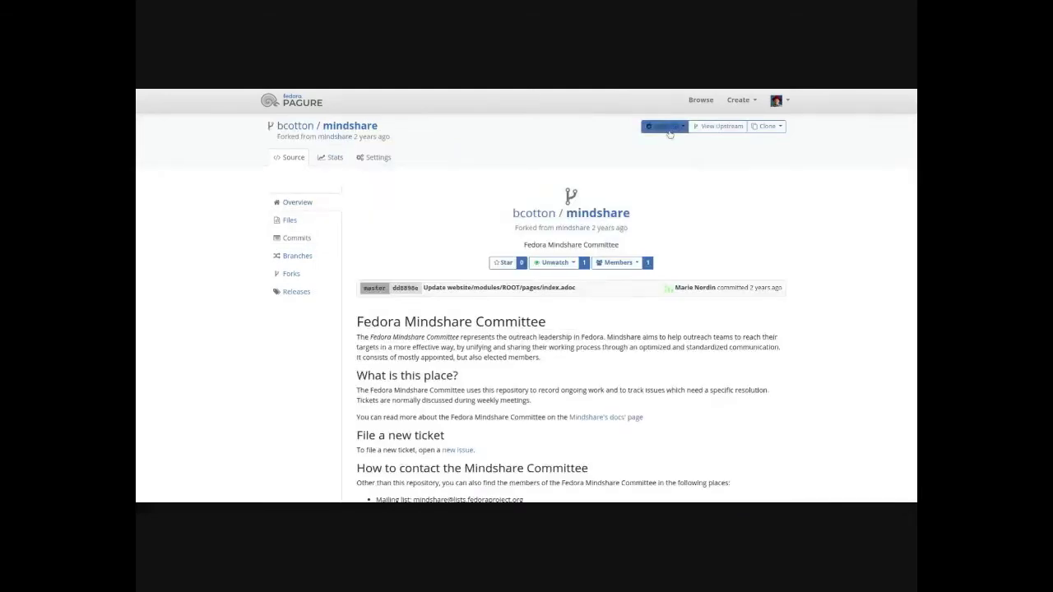
{"action": "left_click", "coordinate": [665, 126]}
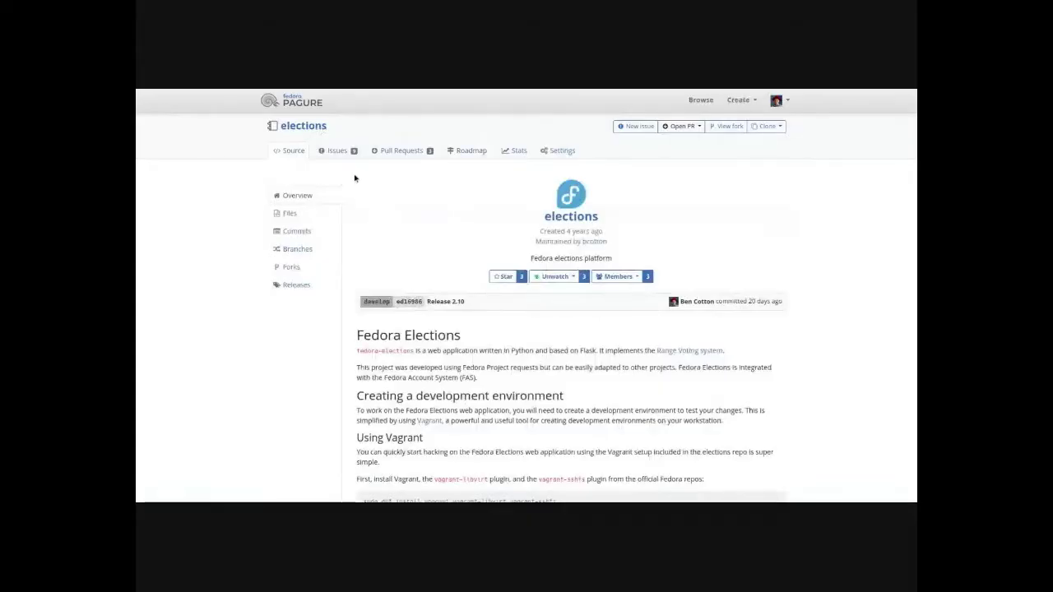
- Open the elections project's roadmap and list its inactive milestones with their progress
{"action": "left_click", "coordinate": [470, 152]}
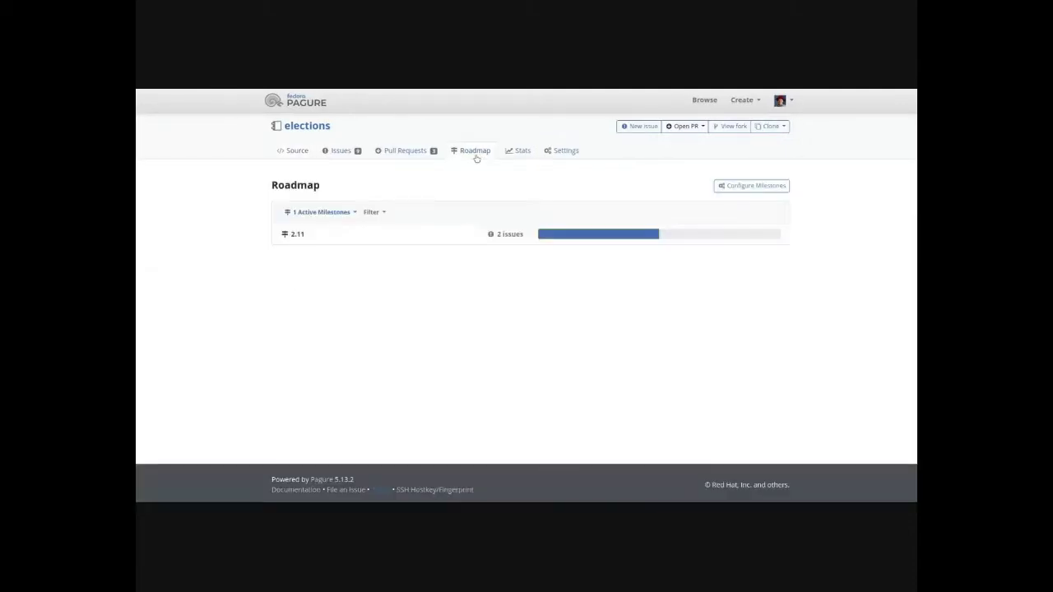
{"action": "left_click", "coordinate": [340, 216]}
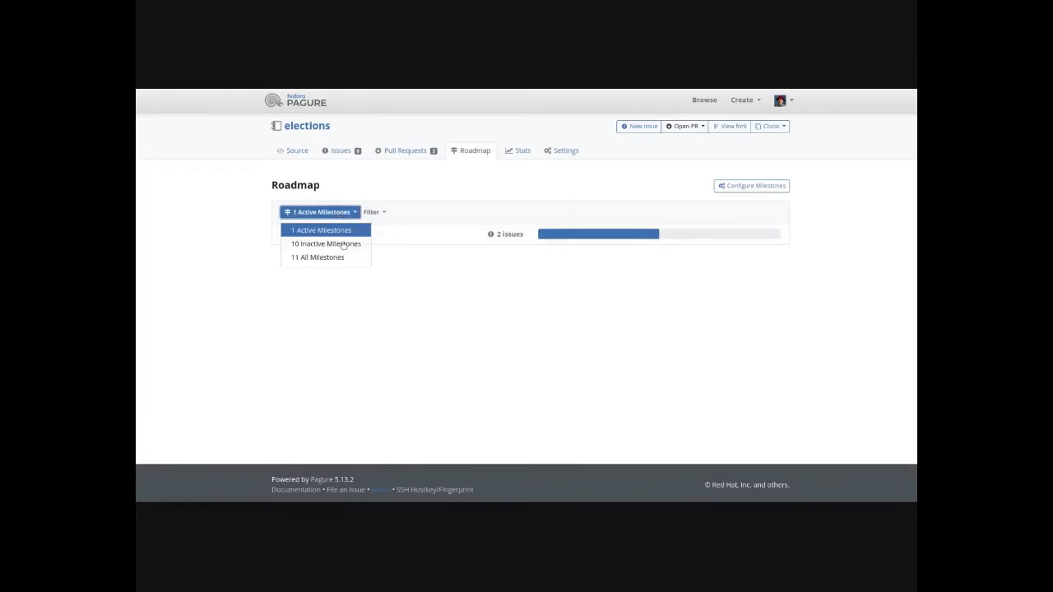
{"action": "left_click", "coordinate": [343, 245]}
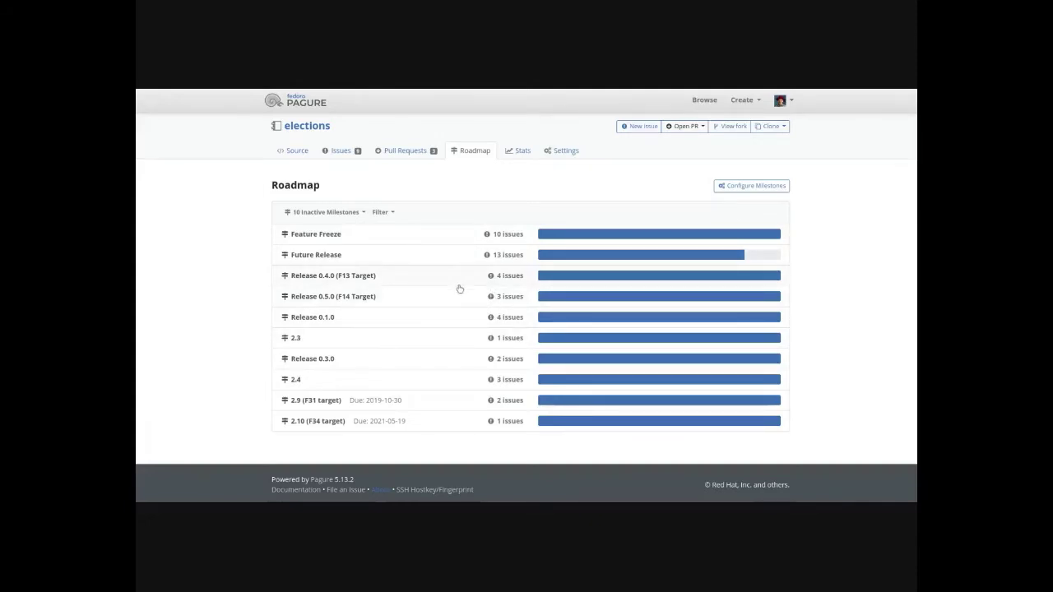
{"action": "mouse_move", "coordinate": [605, 256]}
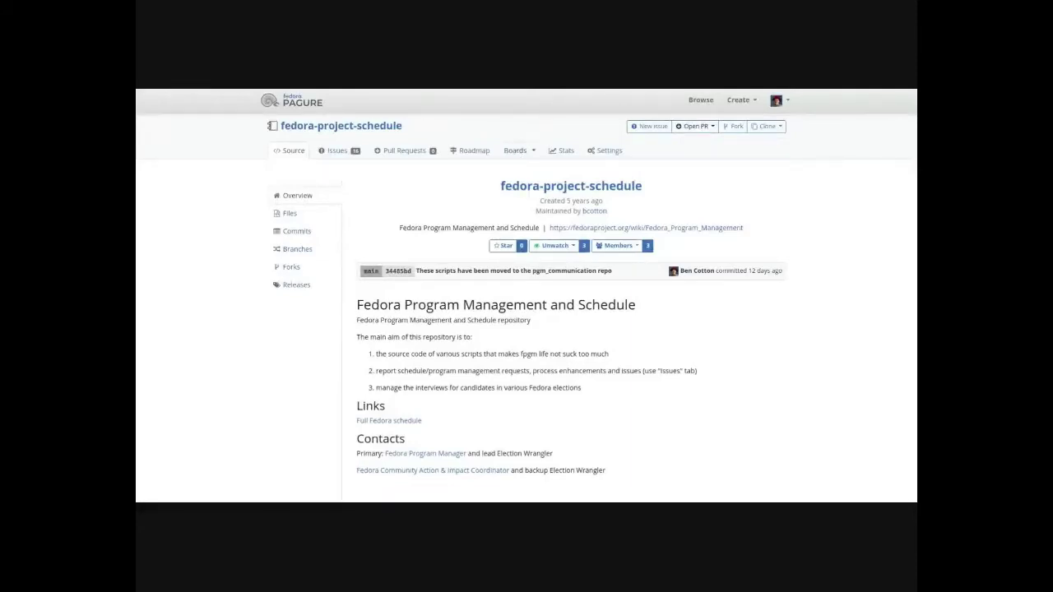
- Open the Election interviews board of fedora-project-schedule and move the second For Review card to Review Complete
{"action": "left_click", "coordinate": [516, 151]}
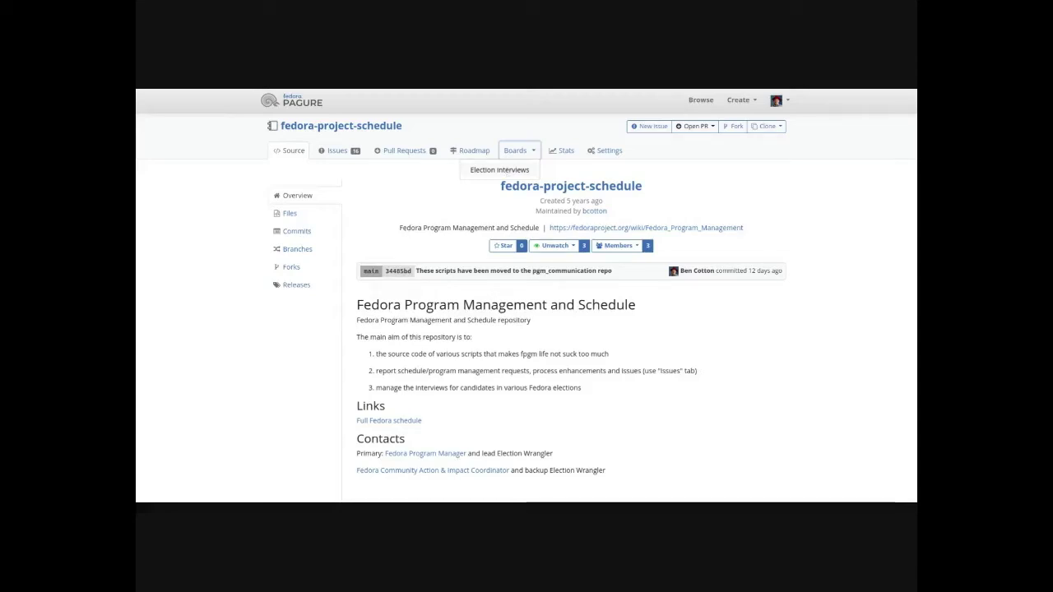
{"action": "left_click", "coordinate": [499, 170]}
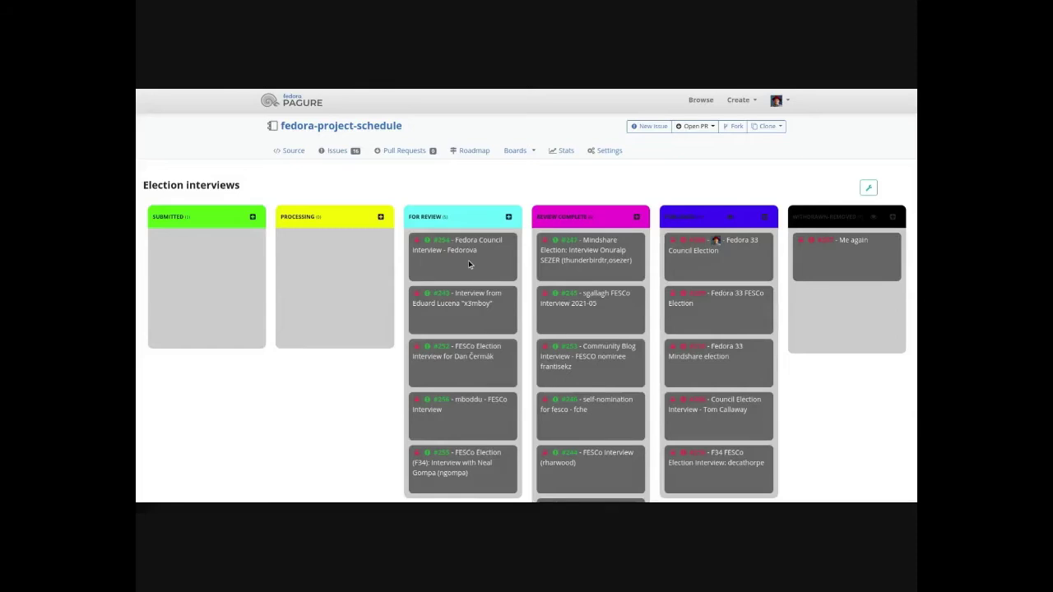
{"action": "mouse_move", "coordinate": [496, 266]}
{"action": "left_mouse_down"}
{"action": "mouse_move", "coordinate": [362, 271]}
{"action": "mouse_move", "coordinate": [493, 275]}
{"action": "left_mouse_up"}
{"action": "left_click_drag", "start_coordinate": [613, 273], "coordinate": [588, 277]}
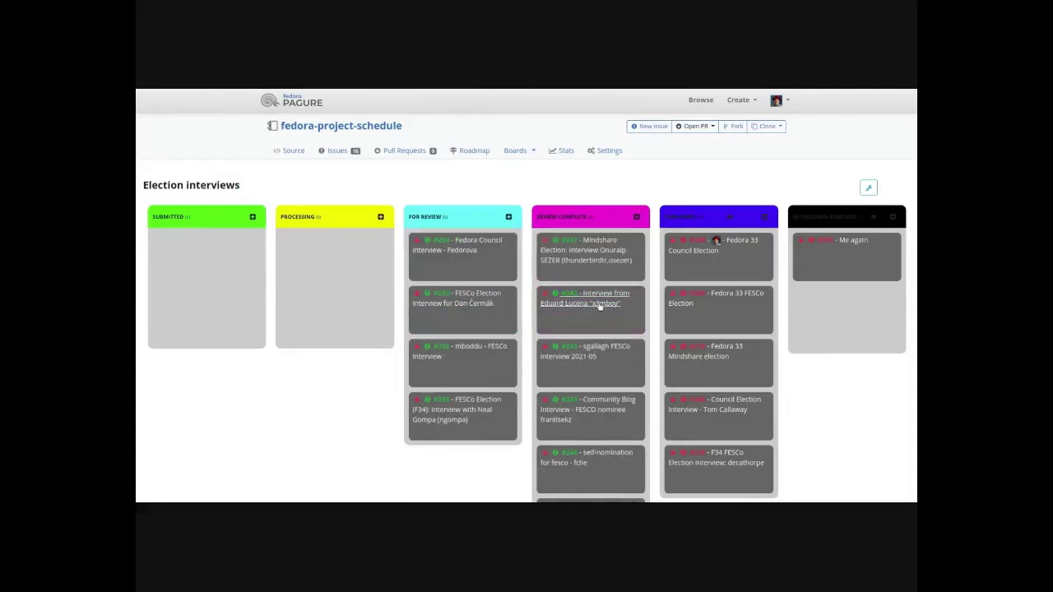
- Move the Review Complete cards one after another into the blue column of the Election interviews board until none remain
{"action": "left_click_drag", "start_coordinate": [603, 322], "coordinate": [711, 300]}
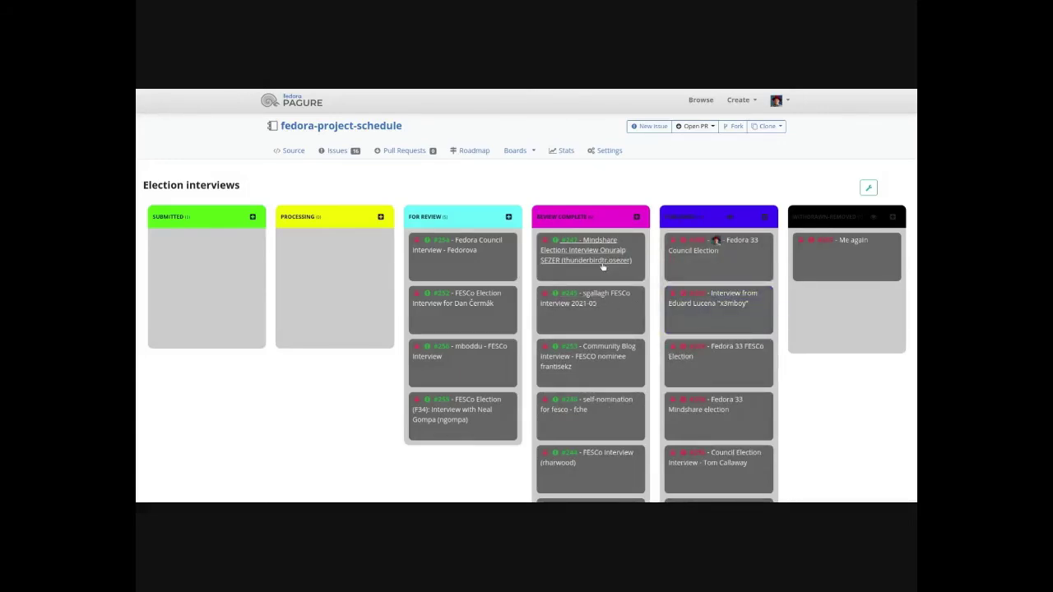
{"action": "left_click_drag", "start_coordinate": [601, 265], "coordinate": [708, 300]}
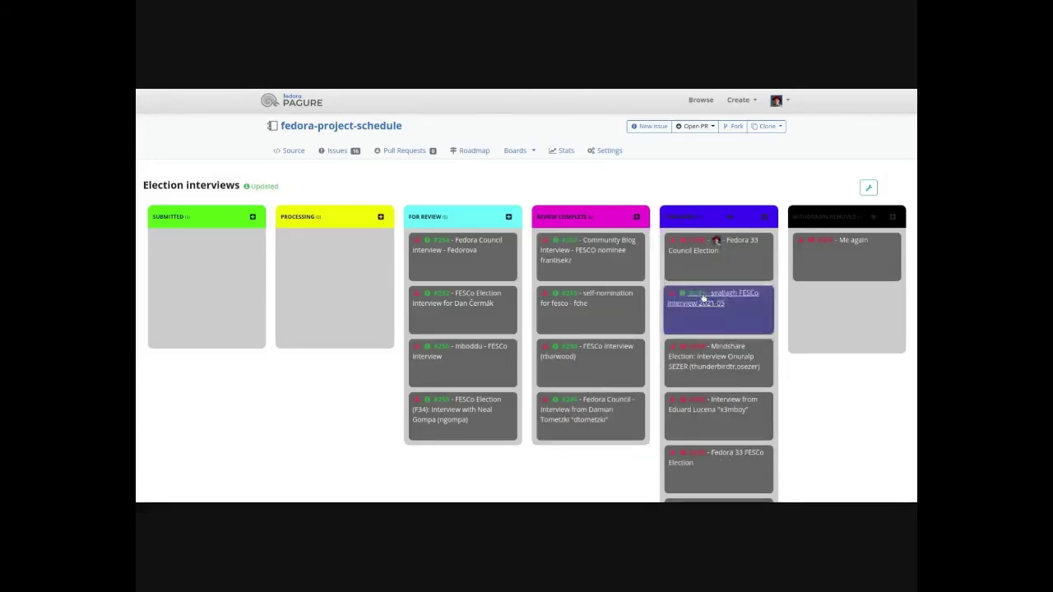
{"action": "left_click_drag", "start_coordinate": [639, 276], "coordinate": [714, 300]}
{"action": "left_click_drag", "start_coordinate": [590, 247], "coordinate": [712, 300]}
{"action": "left_click_drag", "start_coordinate": [621, 272], "coordinate": [719, 292]}
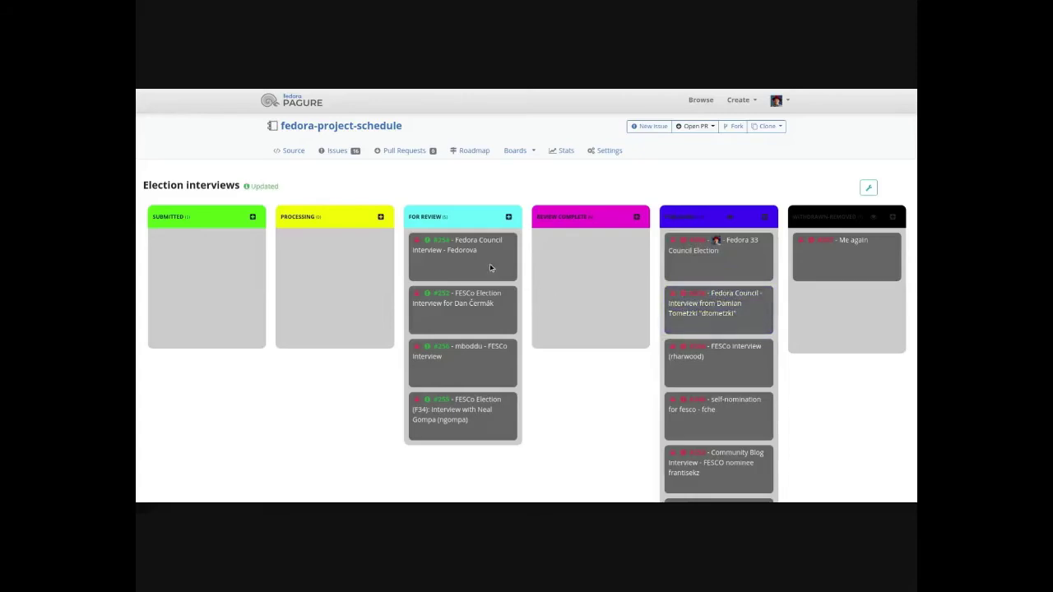
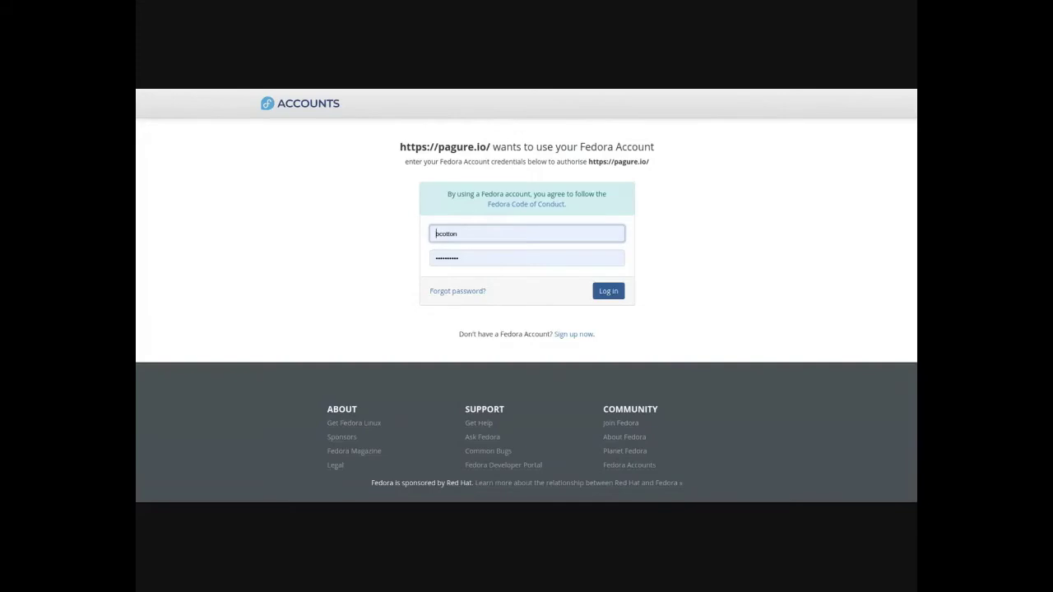
- Log in to Pagure with the Fedora account and open the Users & Groups settings of fedora-project-schedule
{"action": "left_click", "coordinate": [608, 291]}
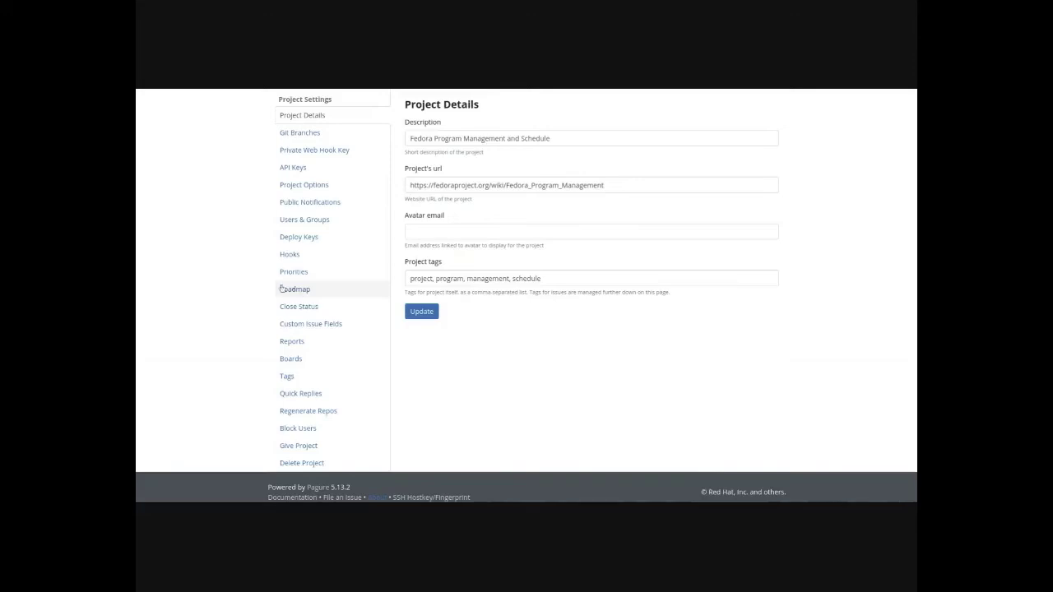
{"action": "left_click", "coordinate": [325, 222]}
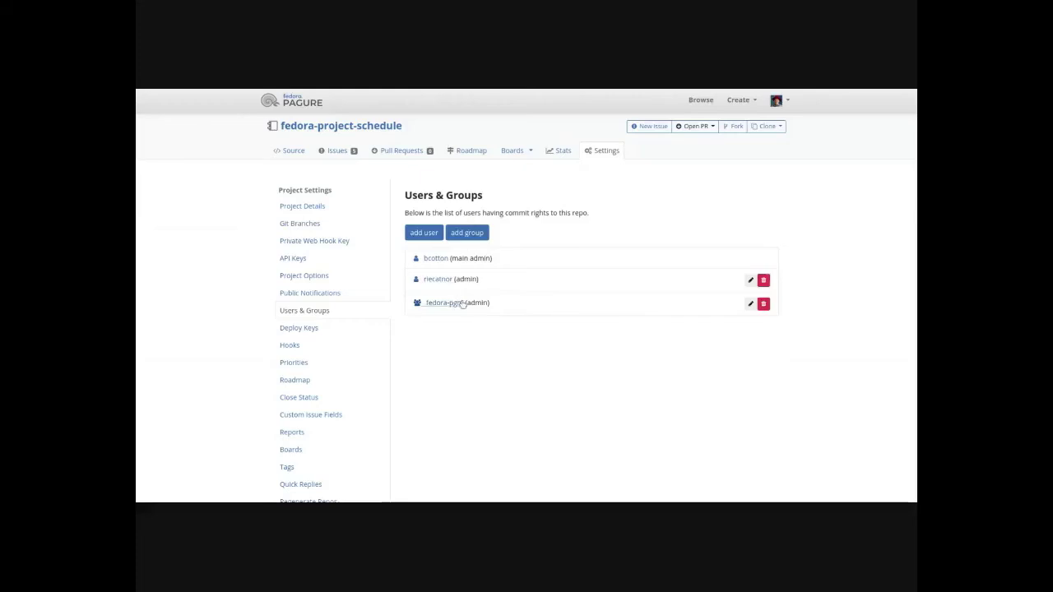
- Examine the access levels available for the fedora-pgm group and cancel without changing its access
{"action": "left_click", "coordinate": [749, 306]}
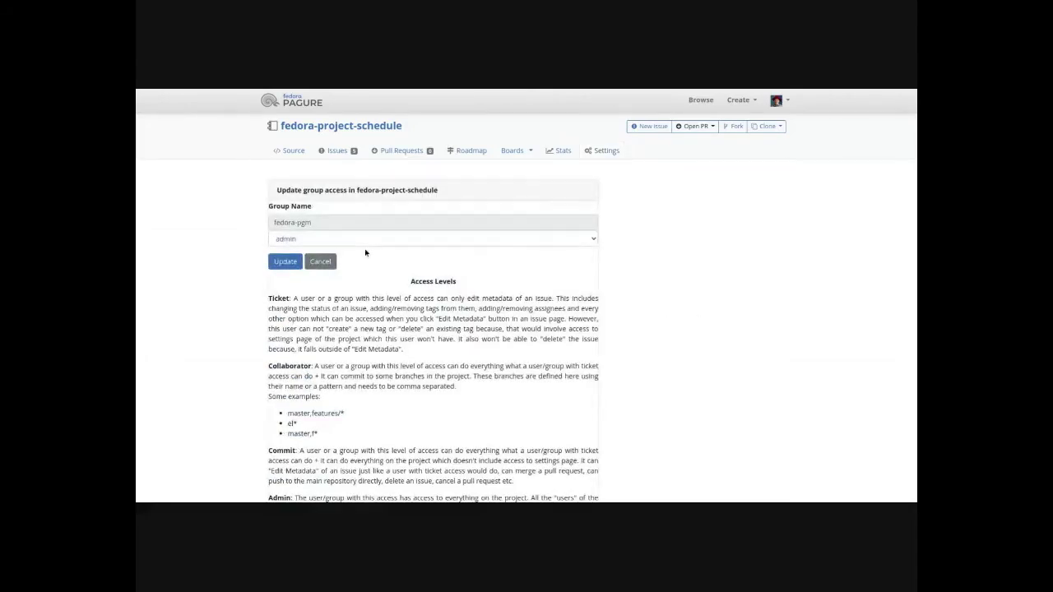
{"action": "scroll", "coordinate": [494, 320], "scroll_direction": "down", "scroll_amount": 2}
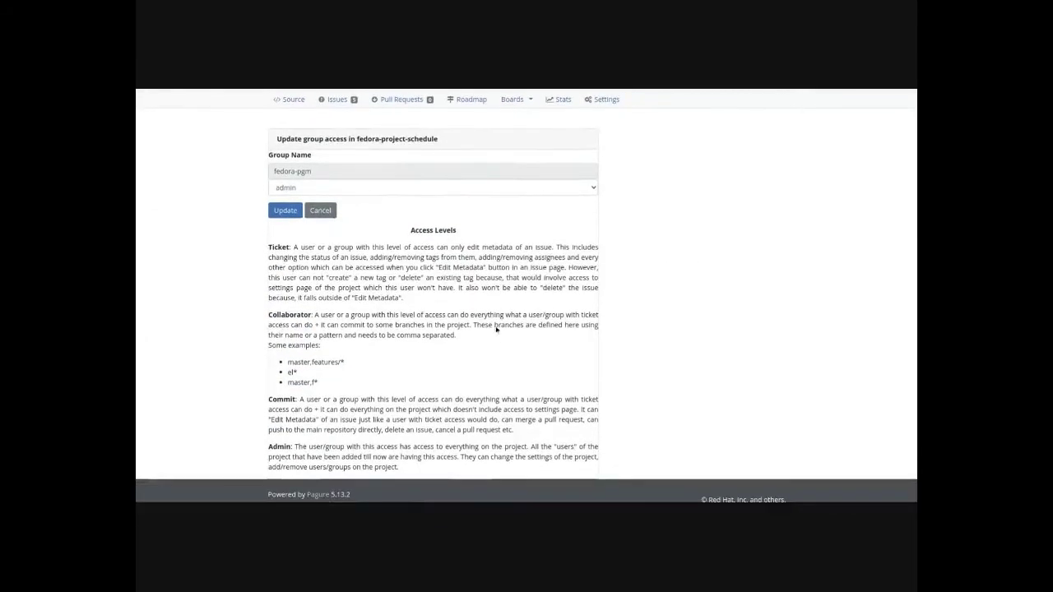
{"action": "left_click", "coordinate": [392, 188]}
{"action": "left_click", "coordinate": [323, 212]}
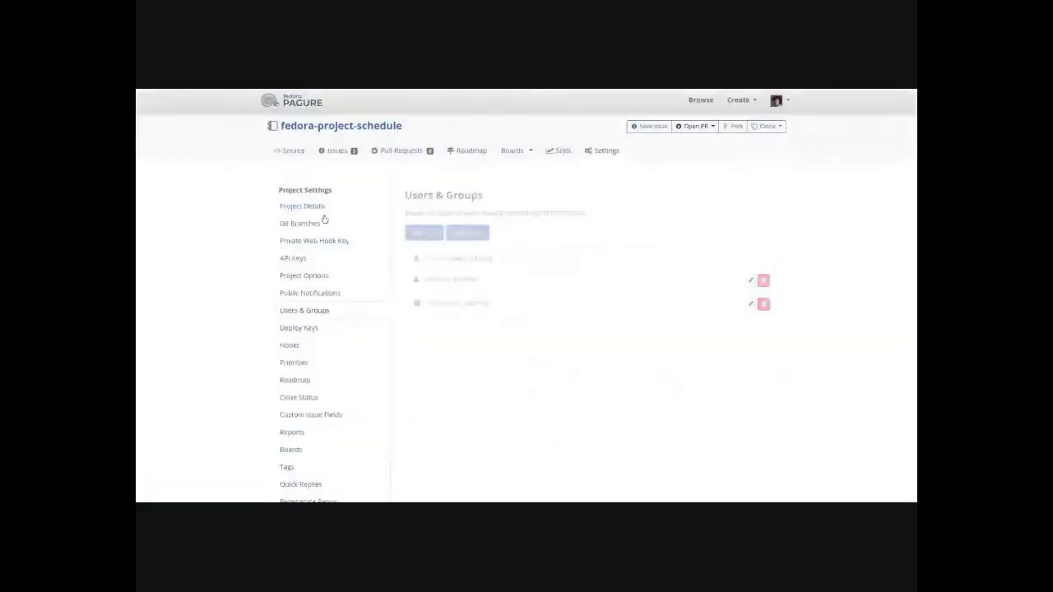
- View the Project Options settings of fedora-project-schedule
{"action": "left_click", "coordinate": [309, 366]}
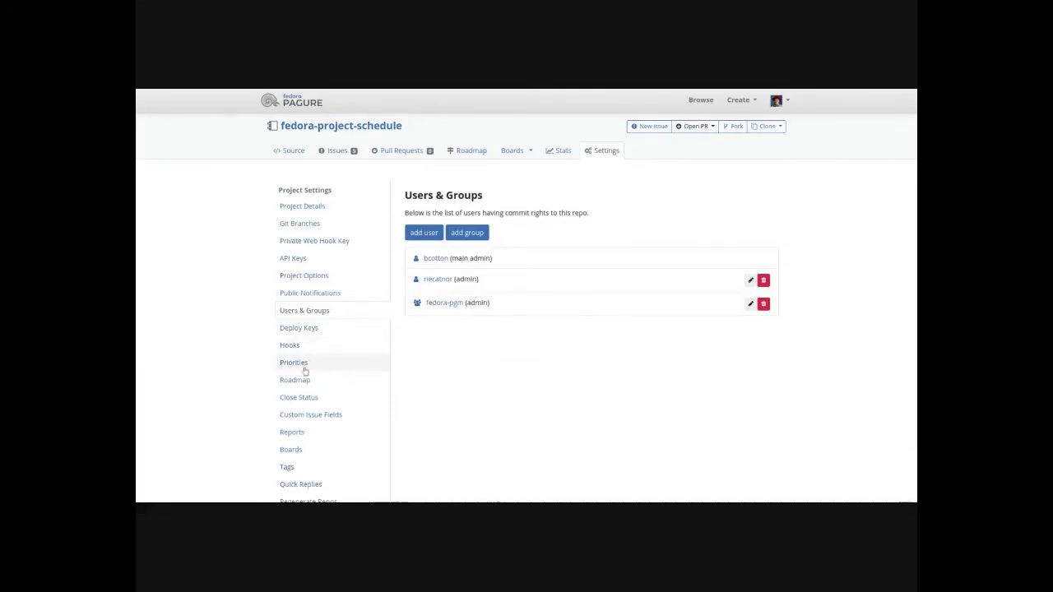
{"action": "scroll", "coordinate": [306, 372], "scroll_direction": "down", "scroll_amount": 1}
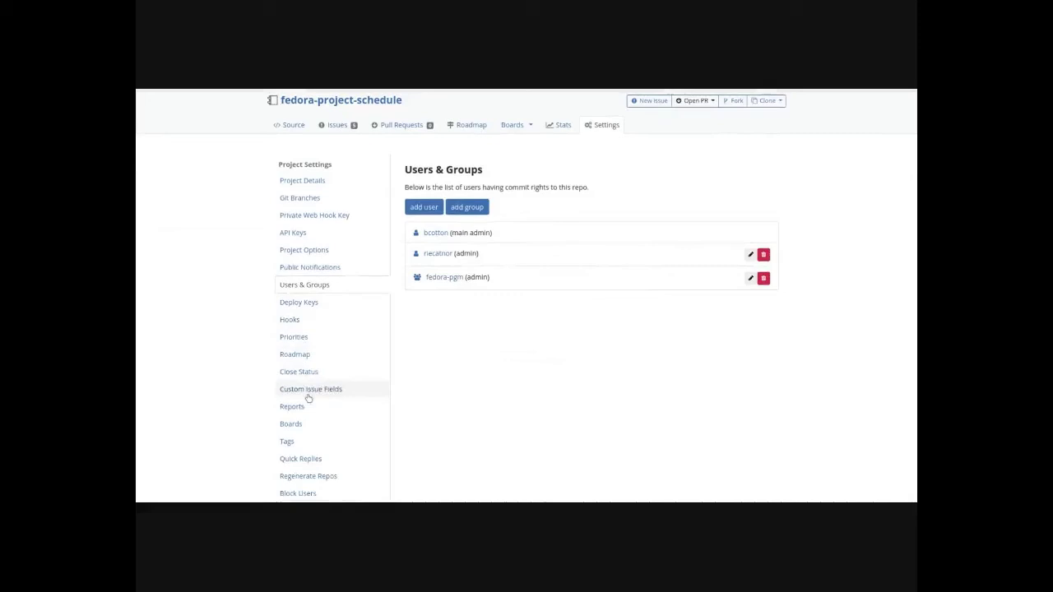
{"action": "left_click", "coordinate": [314, 250]}
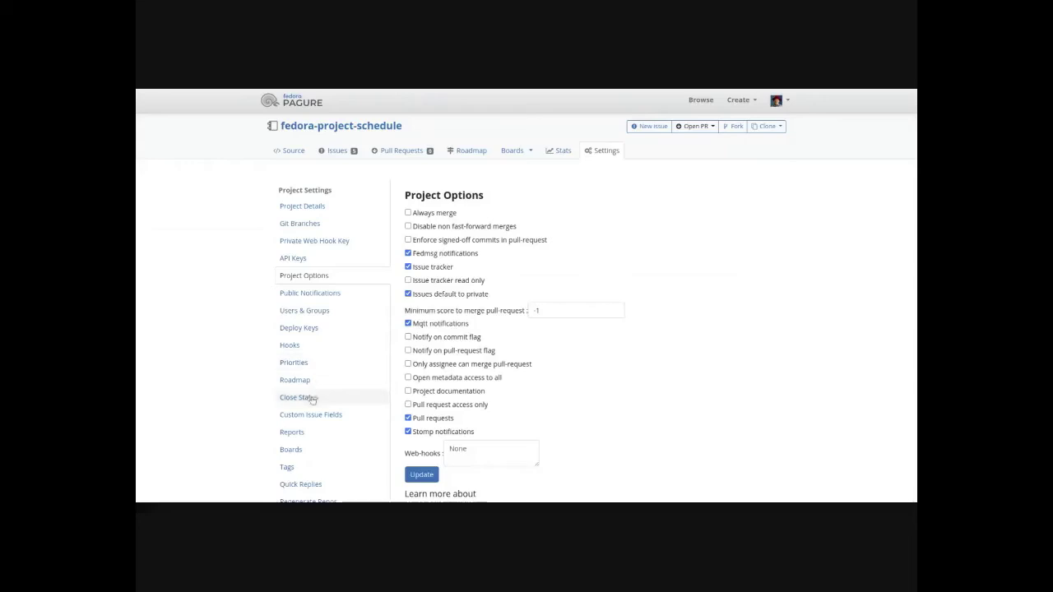
- Open the CMS login needed tag from the project's tag settings, check its editable color, and cancel without changing it
{"action": "left_click", "coordinate": [286, 467]}
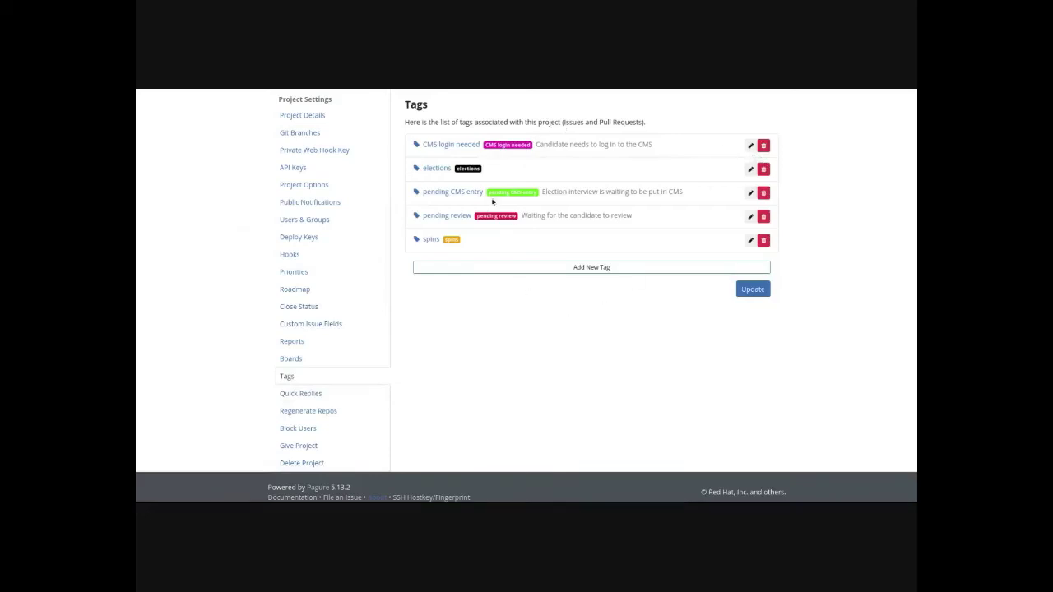
{"action": "left_click", "coordinate": [750, 146]}
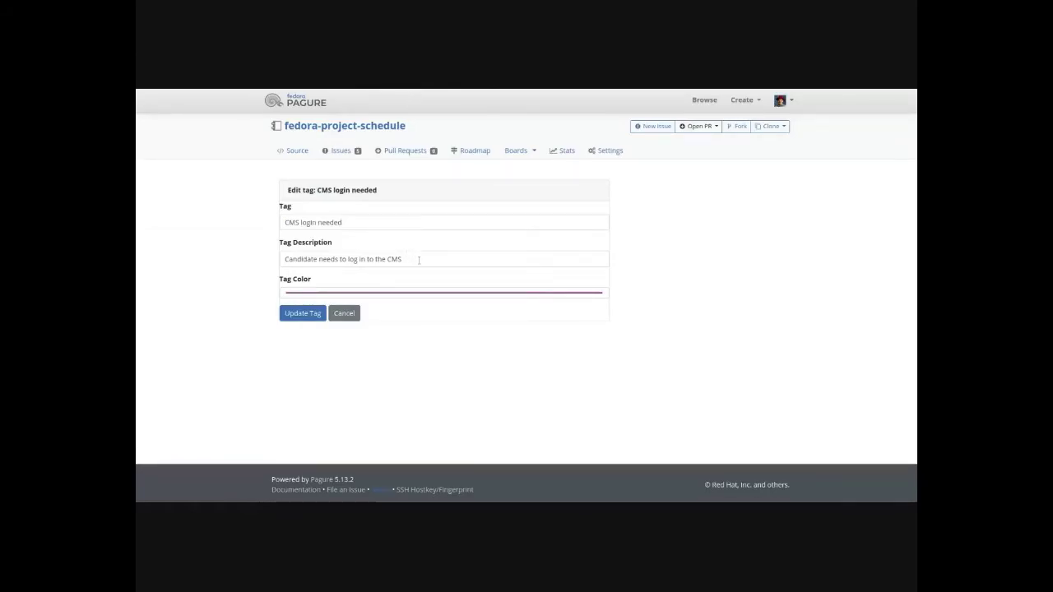
{"action": "left_click", "coordinate": [417, 293]}
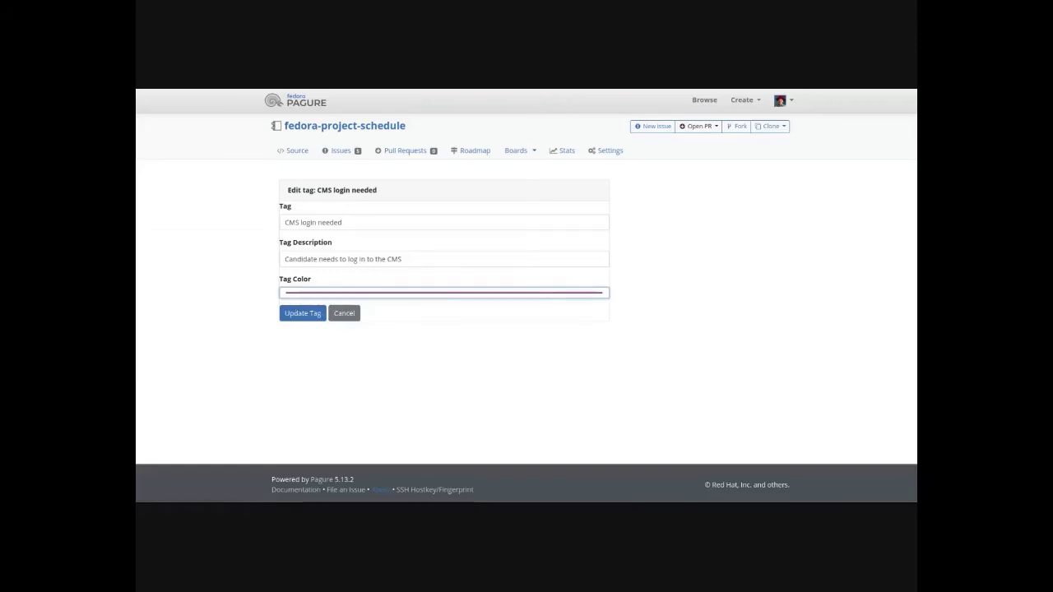
{"action": "left_click", "coordinate": [344, 313]}
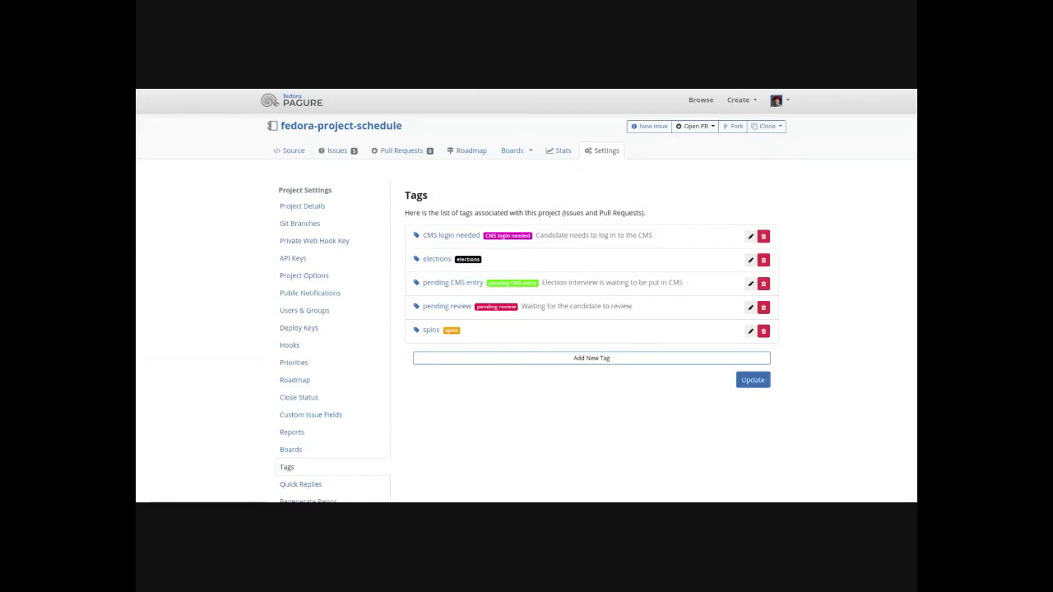
- View the project's board settings and examine the status configuration of the Election interviews board
{"action": "scroll", "coordinate": [630, 349], "scroll_direction": "down", "scroll_amount": 2}
{"action": "left_click", "coordinate": [294, 371]}
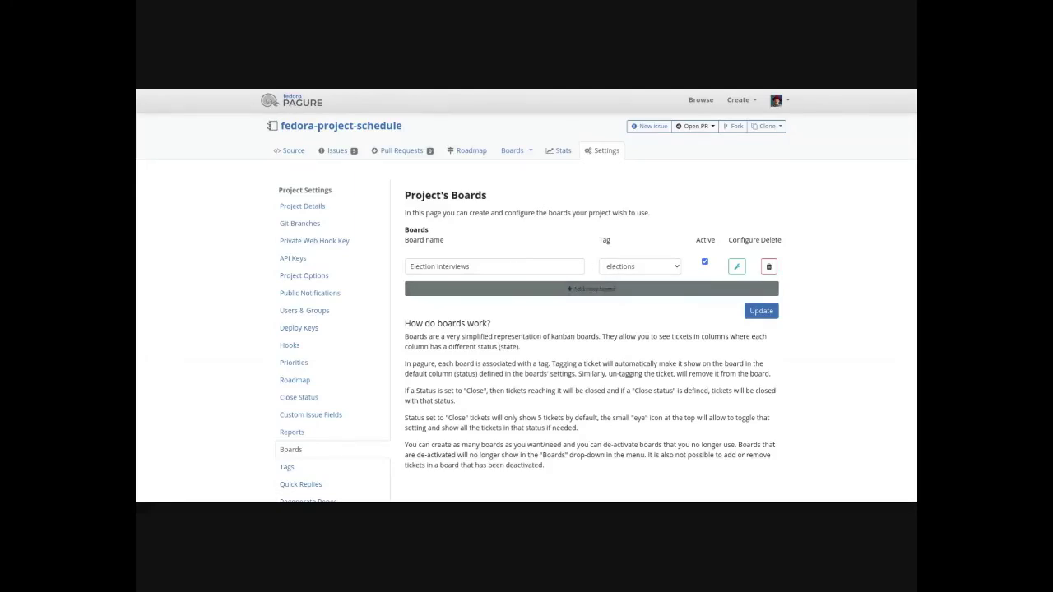
{"action": "left_click", "coordinate": [655, 271]}
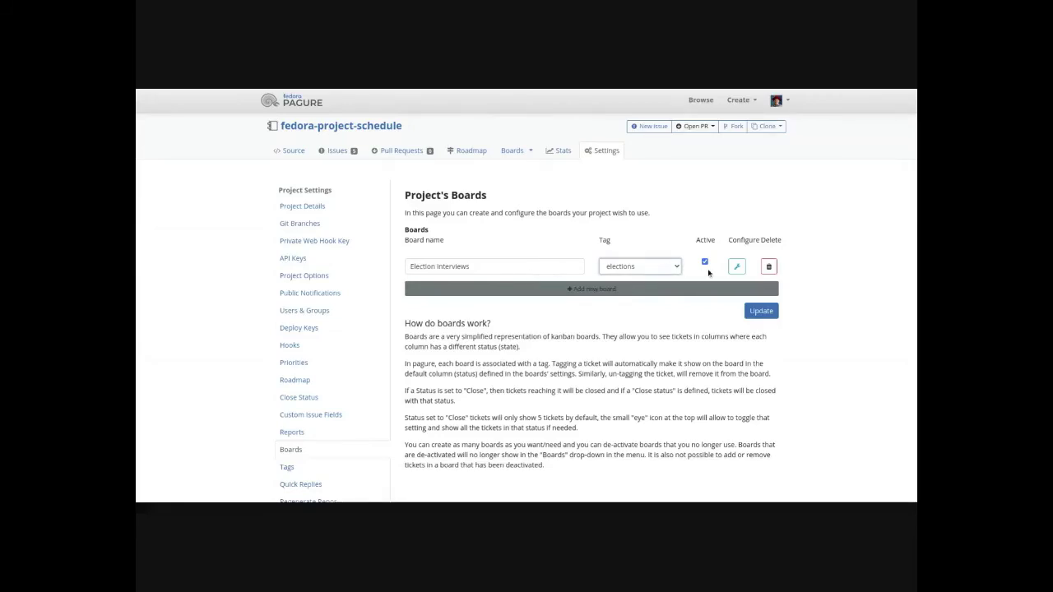
{"action": "left_click", "coordinate": [737, 267]}
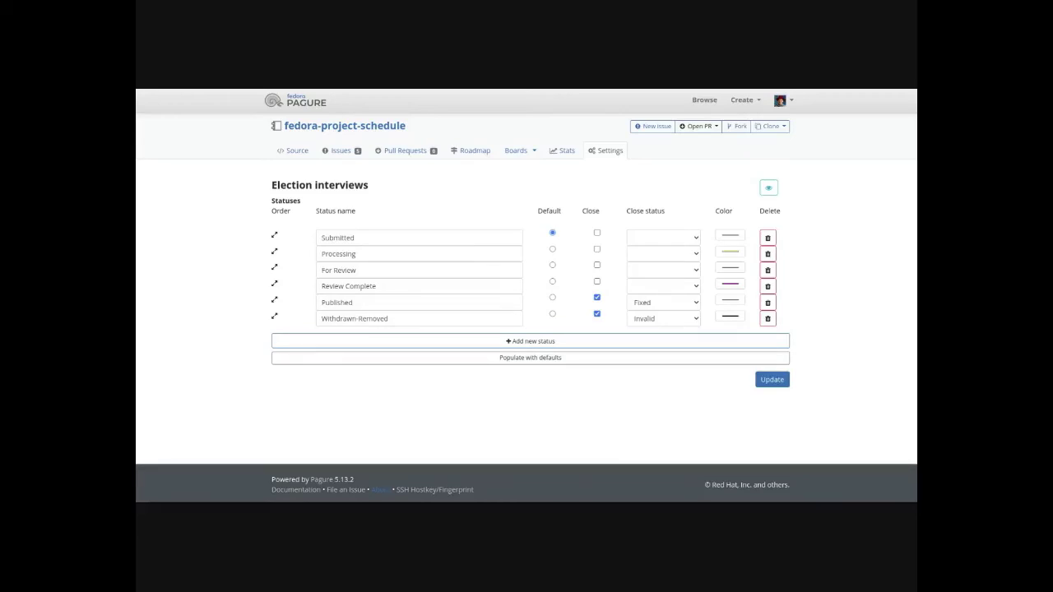
{"action": "key", "text": "alt+Left"}
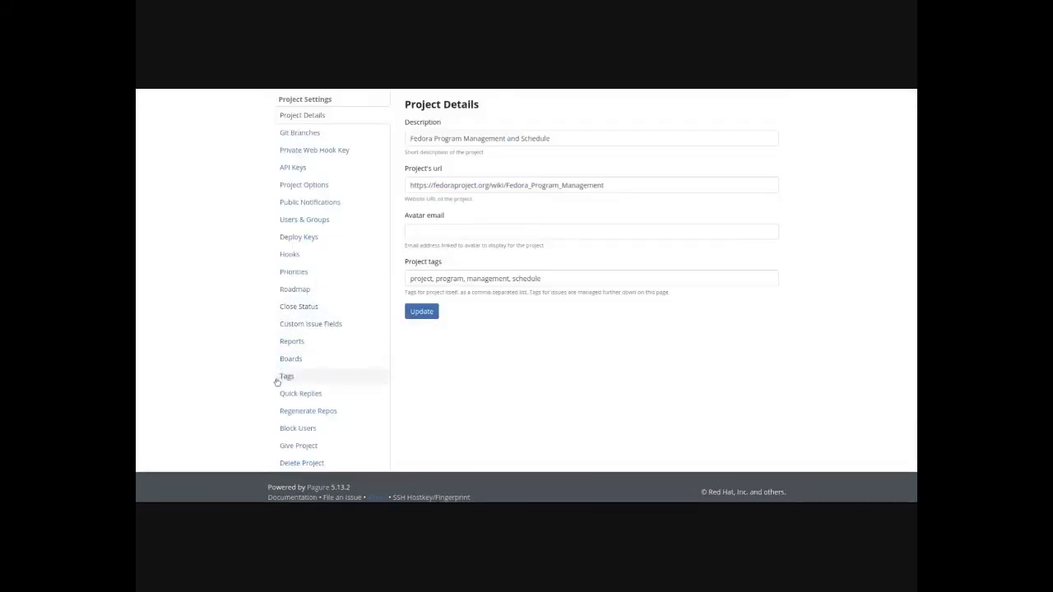
- Add a custom issue field named bob with the Text type, and remove it without saving
{"action": "left_click", "coordinate": [309, 324]}
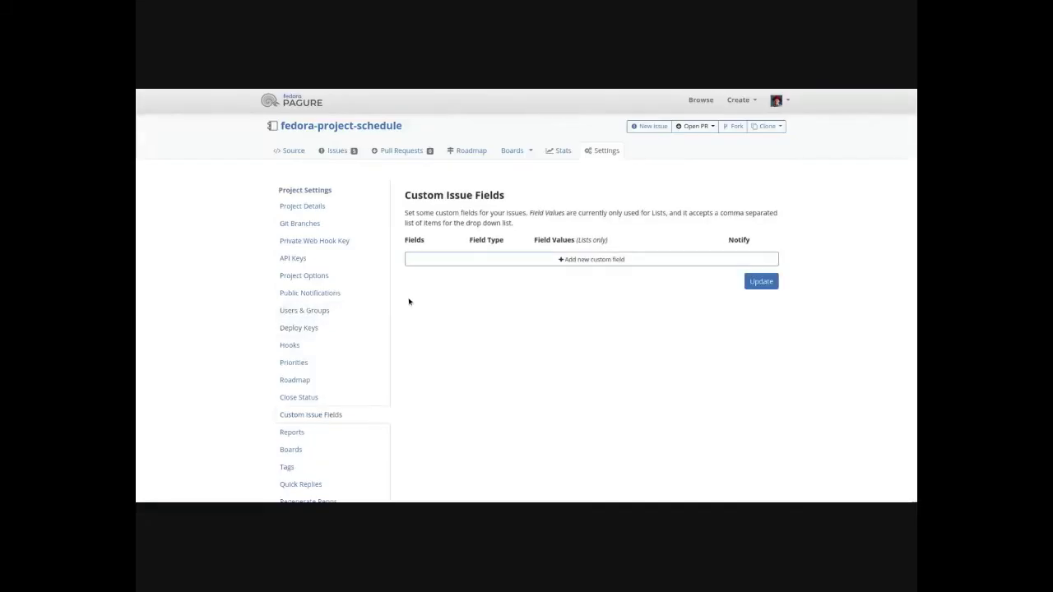
{"action": "left_click", "coordinate": [569, 259]}
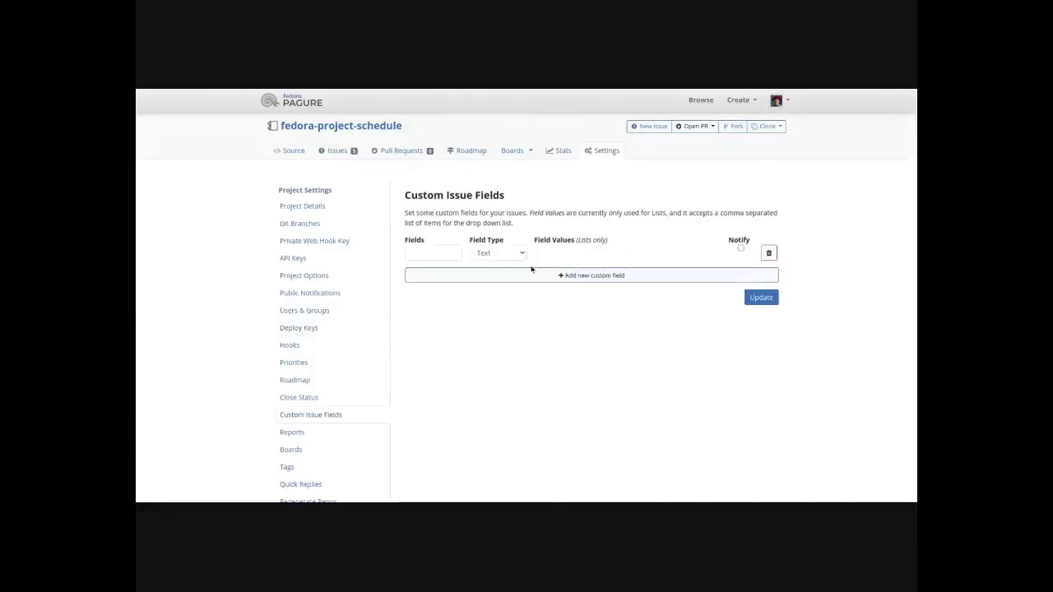
{"action": "left_click", "coordinate": [417, 254]}
{"action": "type", "text": "bob"}
{"action": "left_click", "coordinate": [501, 251]}
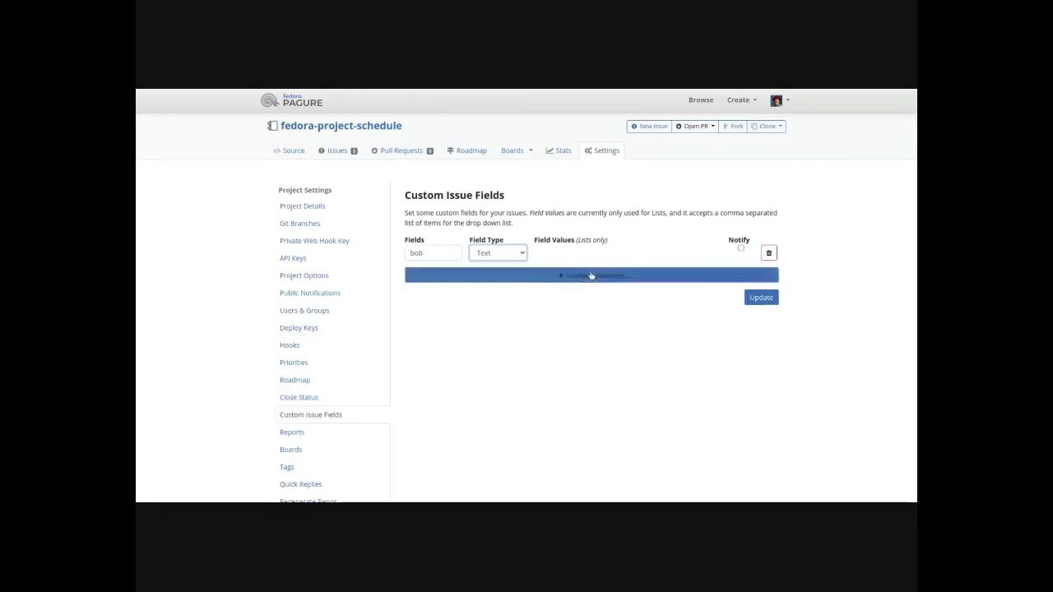
{"action": "left_click", "coordinate": [768, 253]}
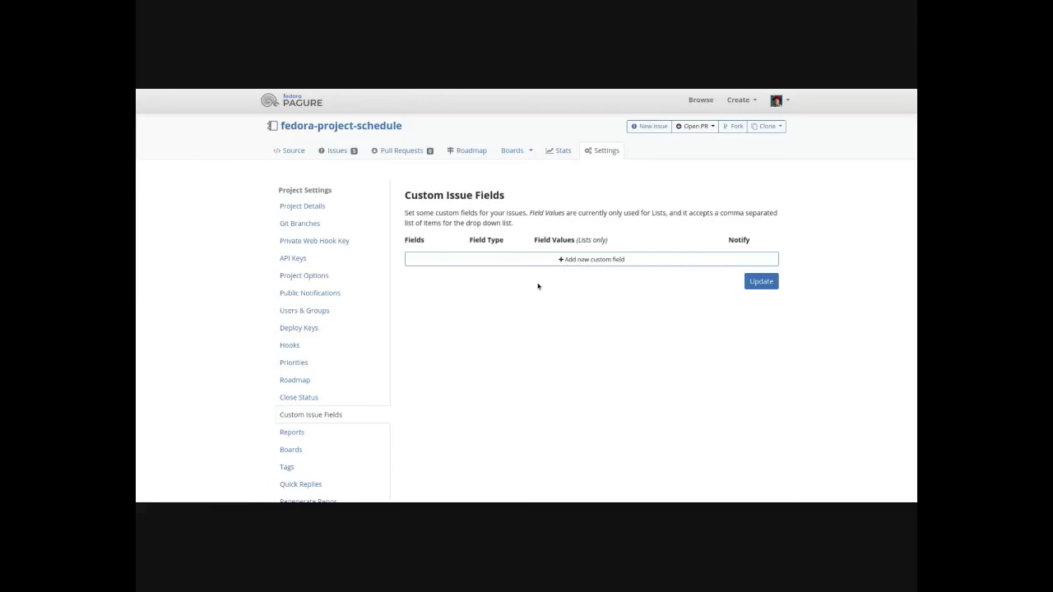
- View the Close Status settings and the Roadmap milestones, showing all milestones and returning to only the active ones
{"action": "left_click", "coordinate": [300, 396]}
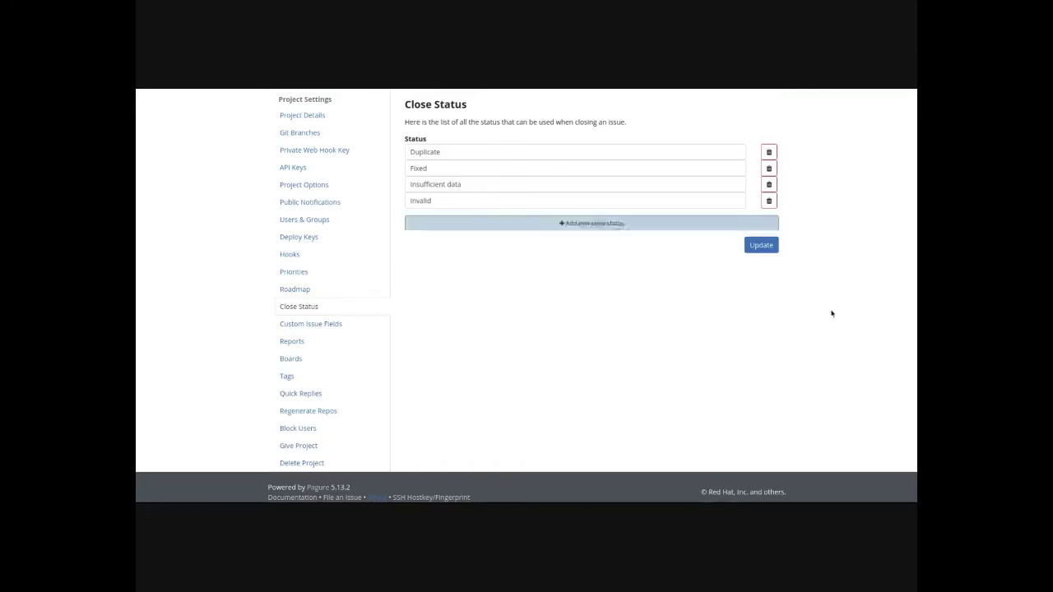
{"action": "left_click", "coordinate": [341, 287]}
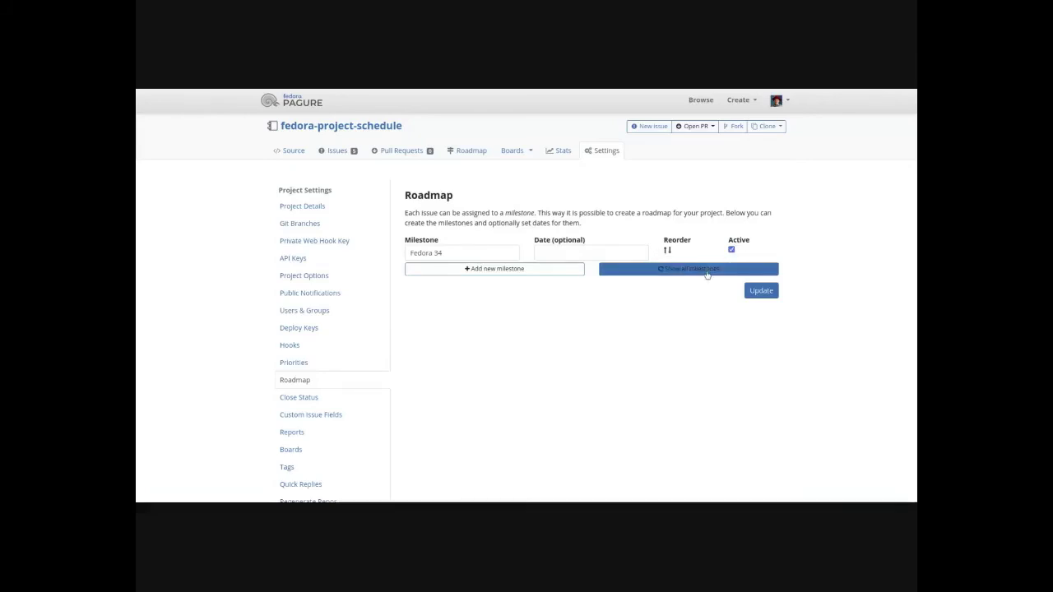
{"action": "left_click", "coordinate": [667, 269]}
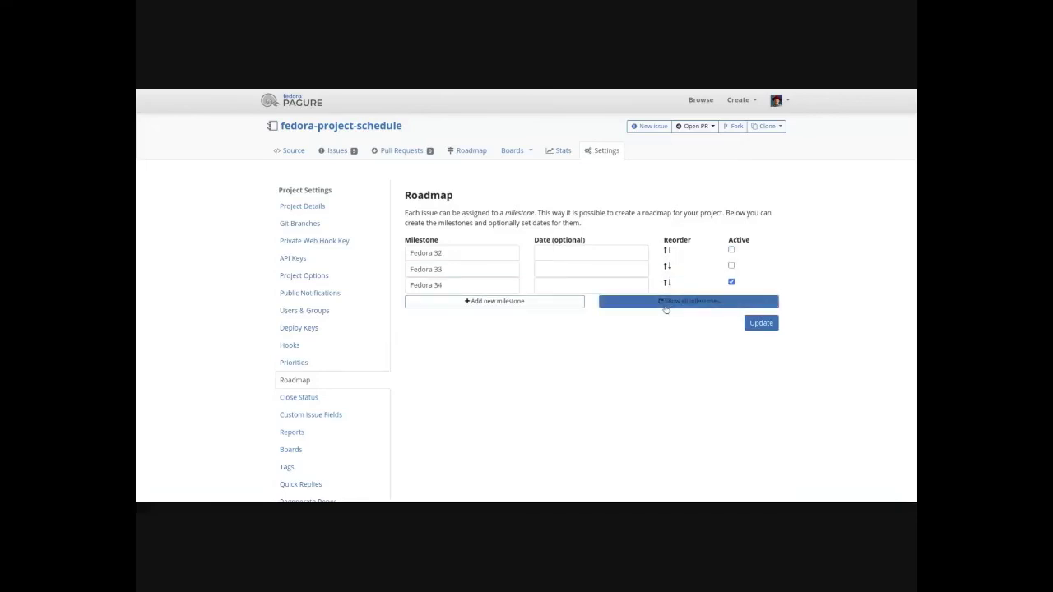
{"action": "left_click", "coordinate": [666, 302]}
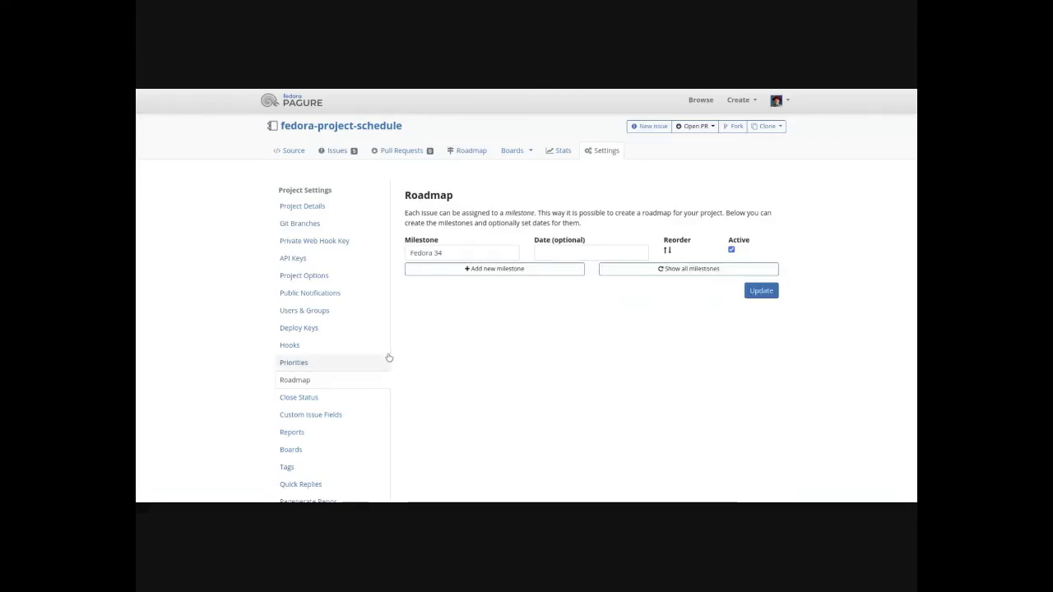
- Add an issue priority with weight 1 titled OMG ON FIRE in the project's priority settings
{"action": "left_click", "coordinate": [300, 367]}
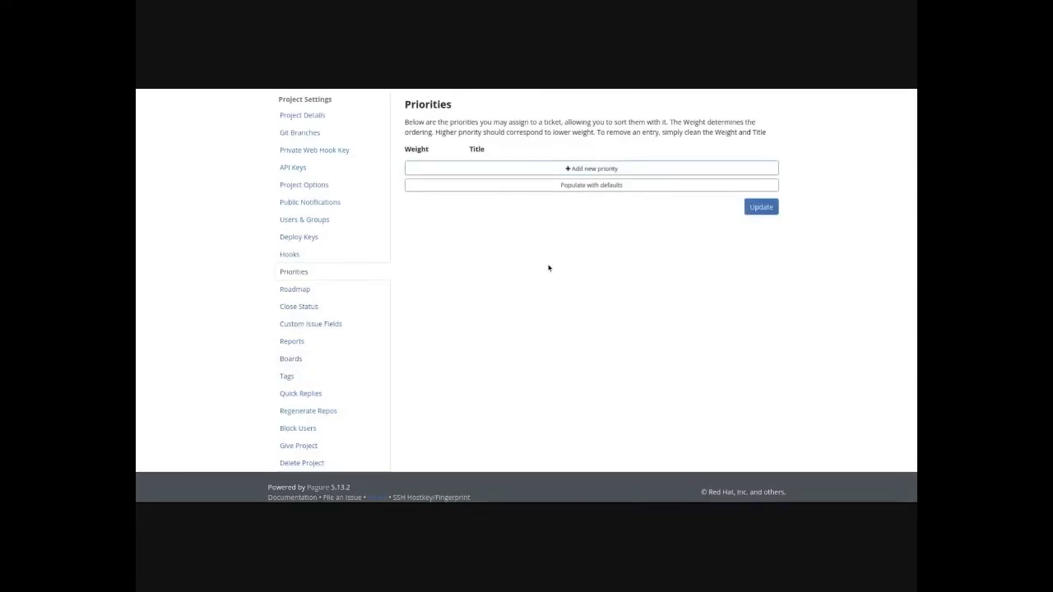
{"action": "left_click", "coordinate": [589, 169]}
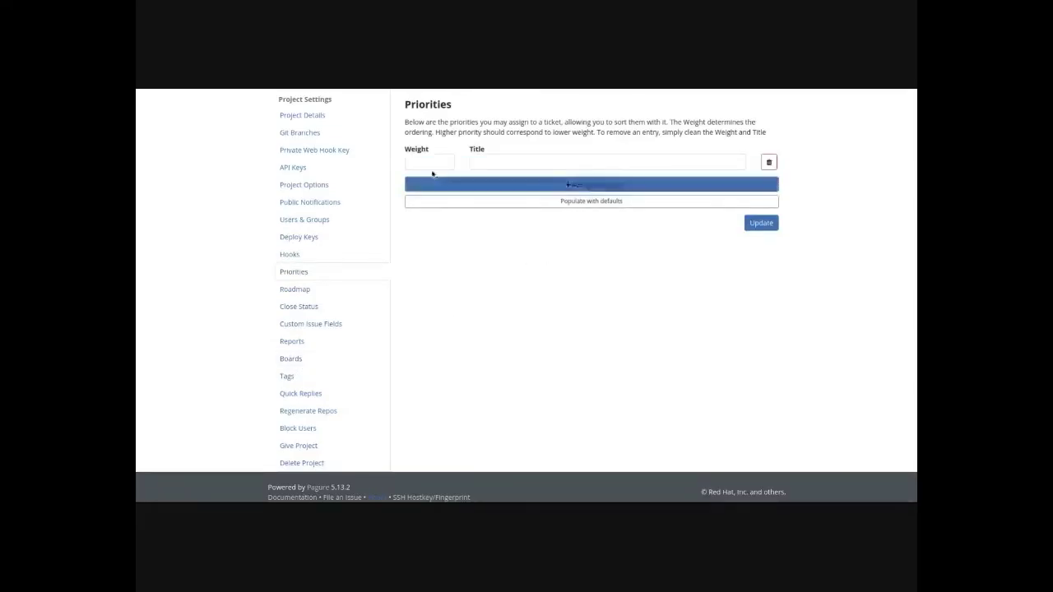
{"action": "left_click", "coordinate": [433, 163]}
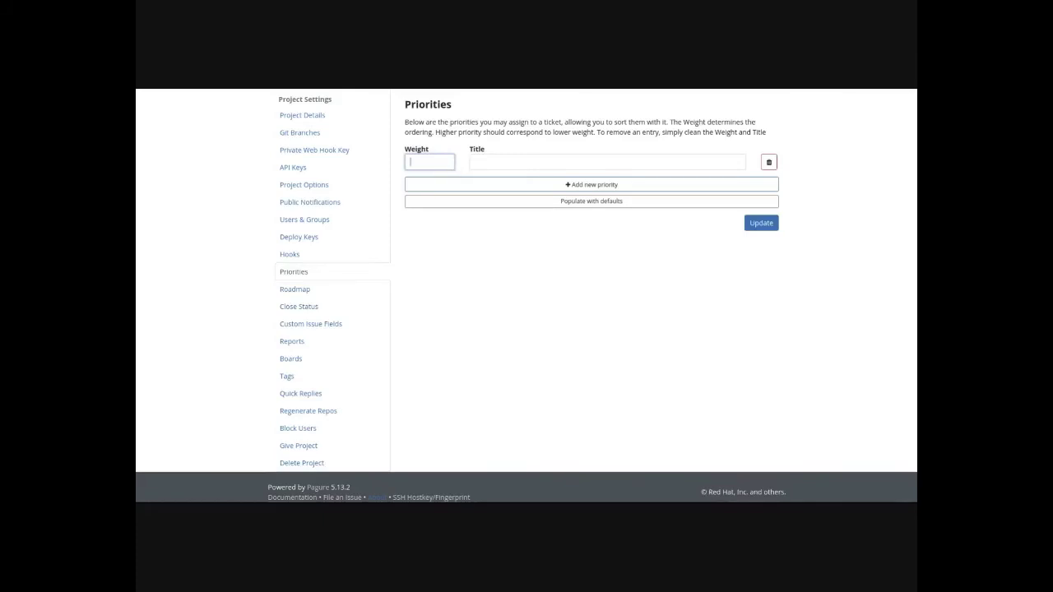
{"action": "left_click", "coordinate": [475, 162]}
{"action": "type", "text": "OMH"}
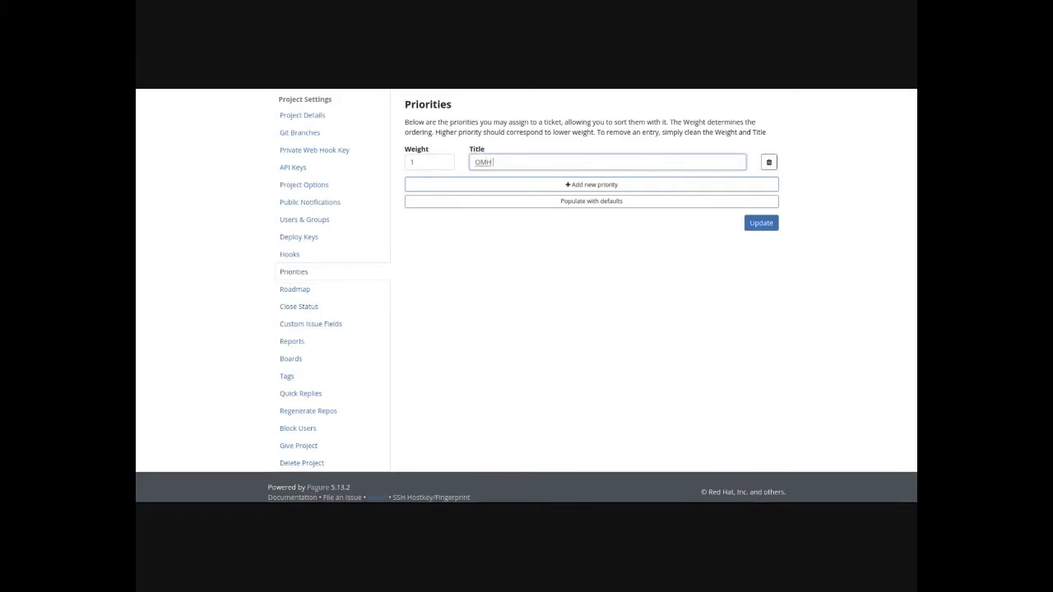
{"action": "key", "text": "BackSpace"}
{"action": "type", "text": "G ON FIRE"}
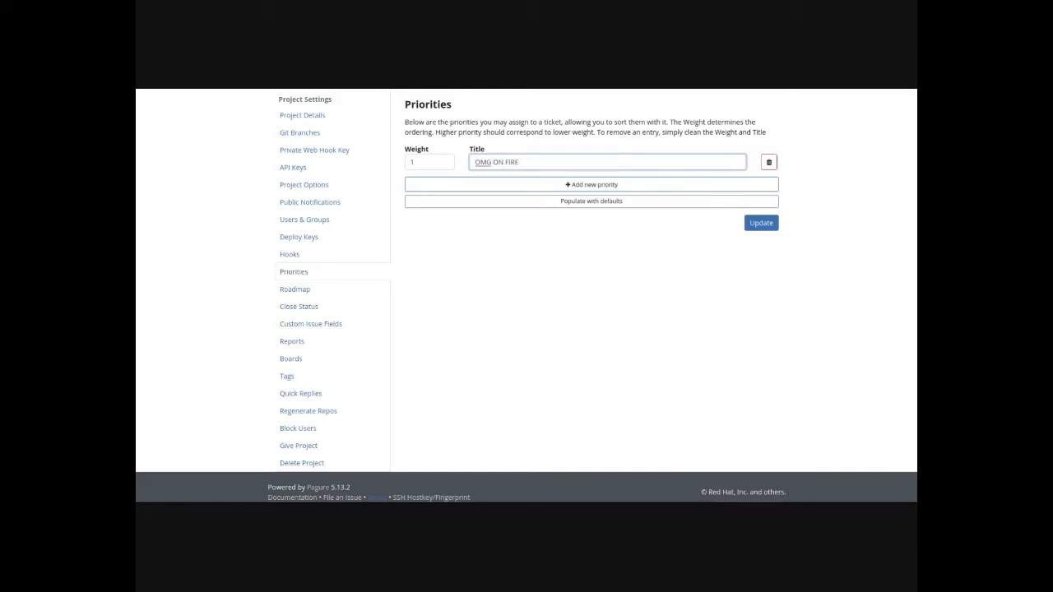
- Add a second issue priority with weight 10 titled Better hurry
{"action": "left_click", "coordinate": [554, 186]}
{"action": "left_click", "coordinate": [449, 175]}
{"action": "type", "text": "10"}
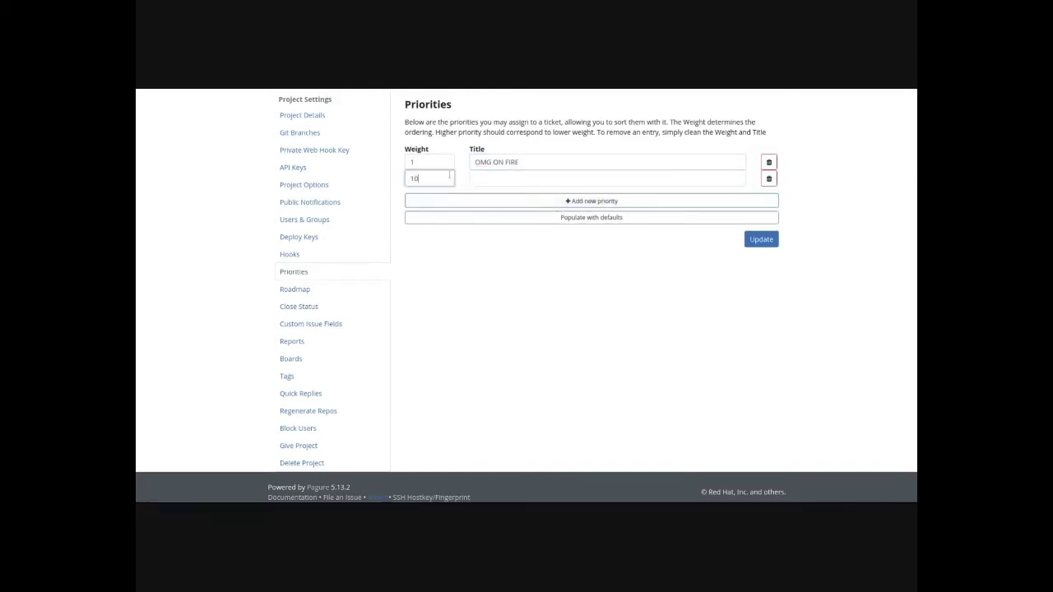
{"action": "key", "text": "Tab"}
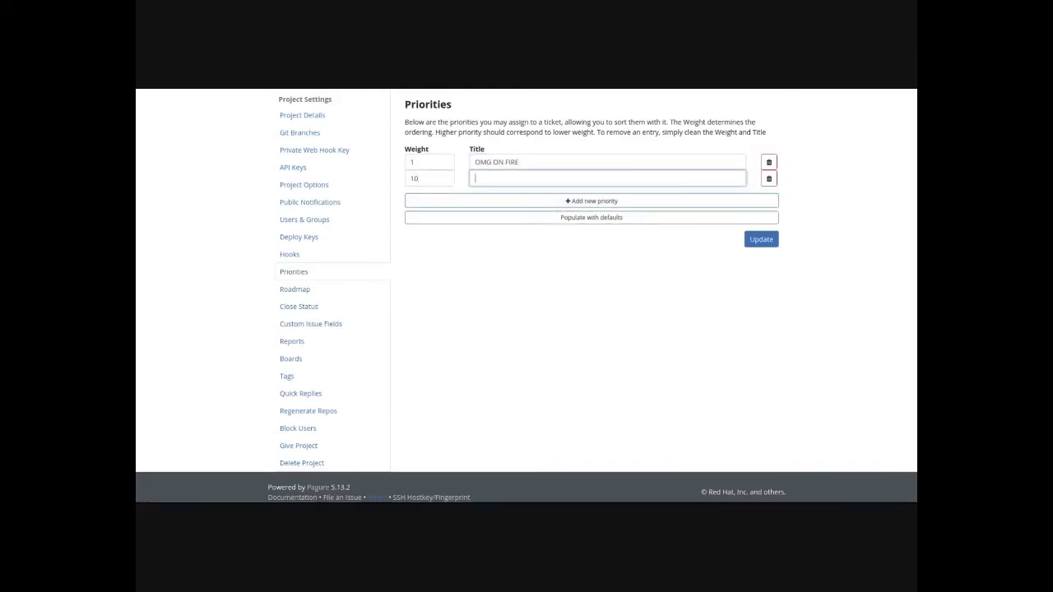
{"action": "type", "text": "Better hurry"}
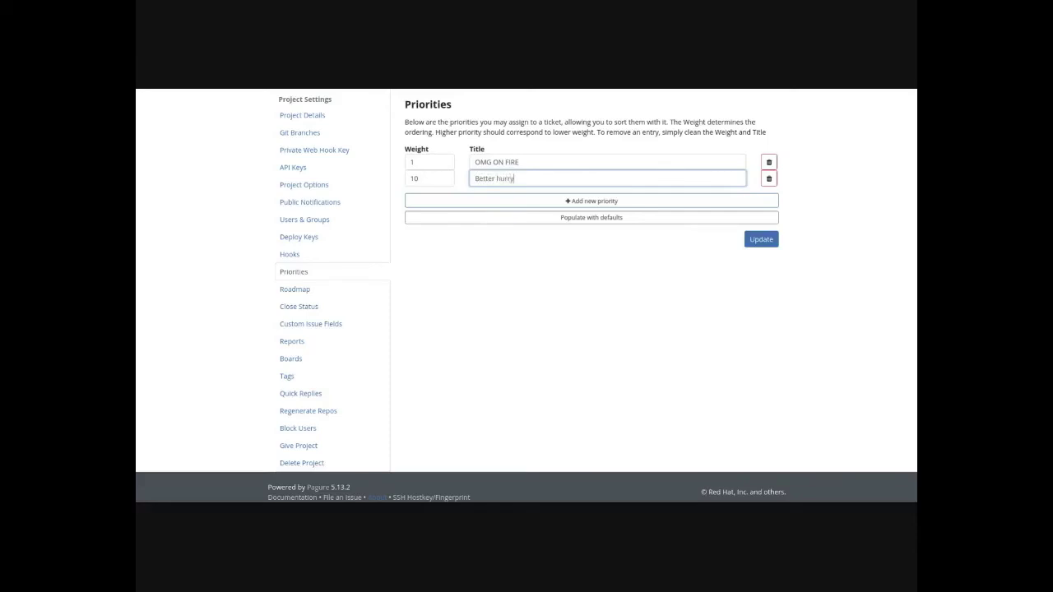
- Add a third issue priority with weight 100 titled Everything is chill and save the priorities
{"action": "left_click", "coordinate": [535, 201]}
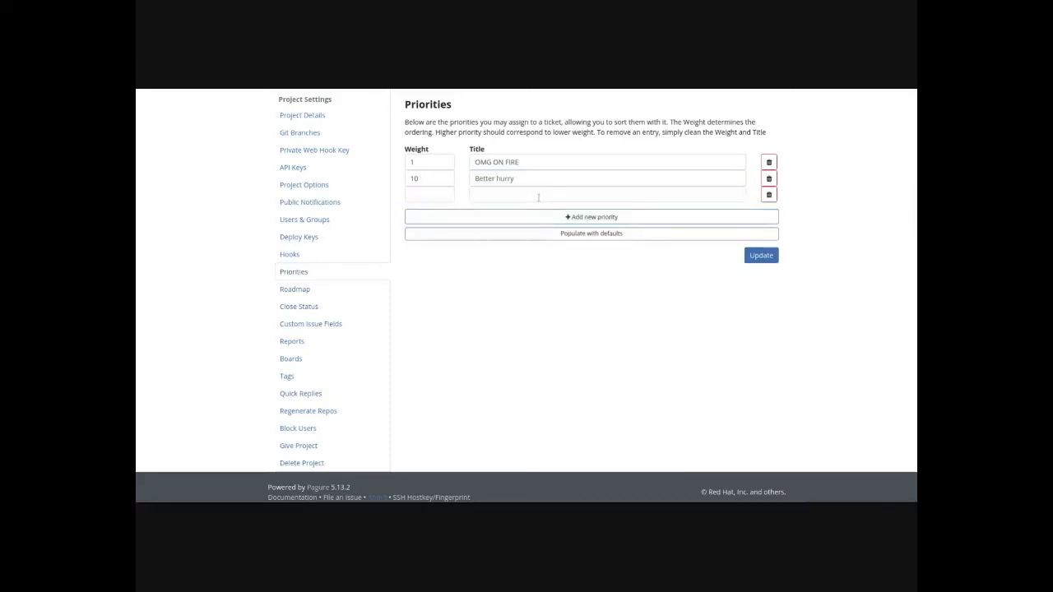
{"action": "left_click", "coordinate": [423, 194]}
{"action": "type", "text": "100"}
{"action": "key", "text": "Tab"}
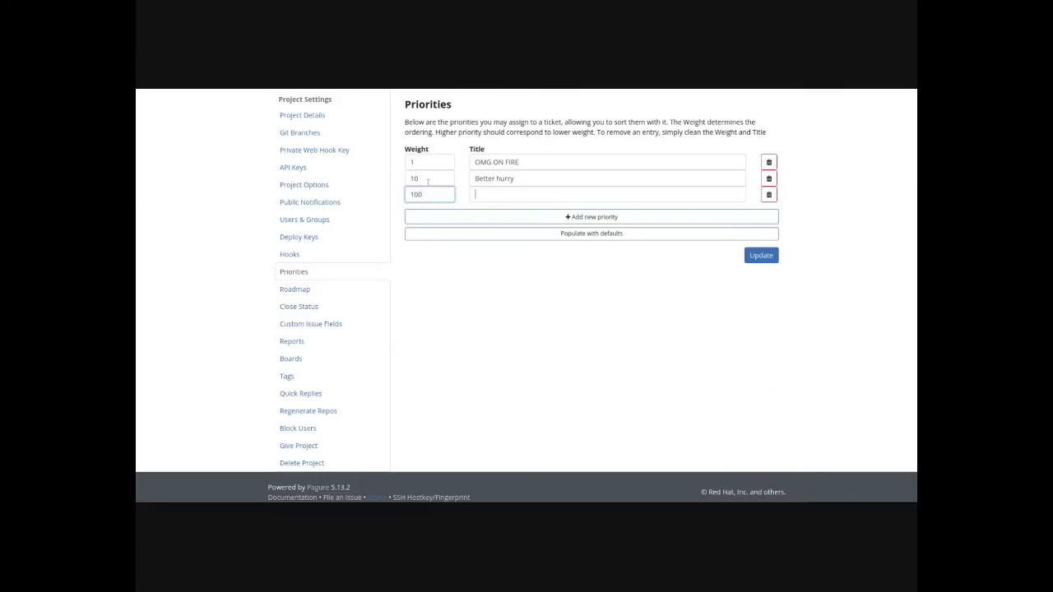
{"action": "type", "text": "Everything is ch"}
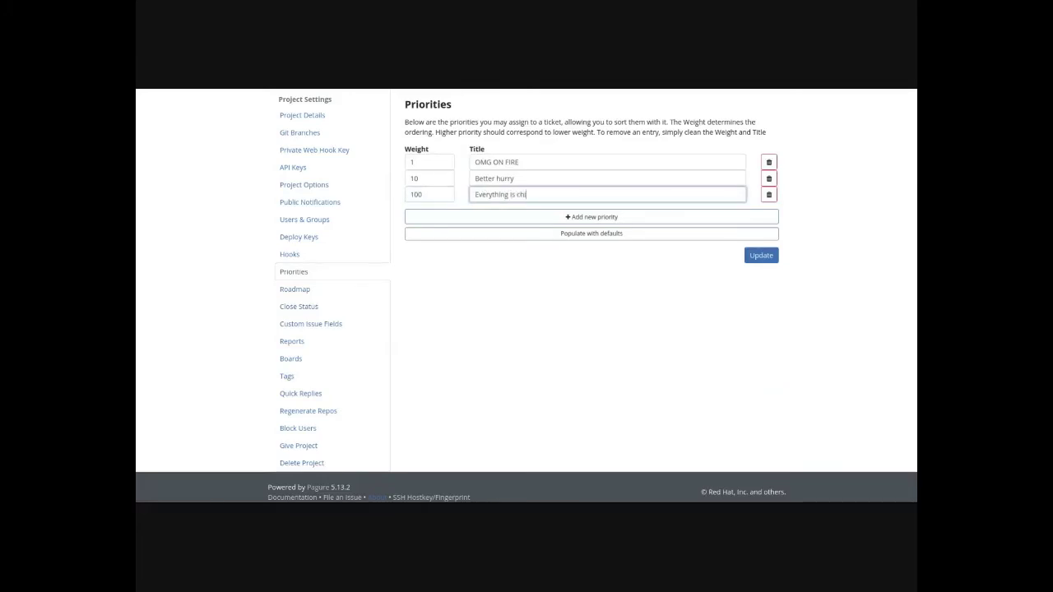
{"action": "type", "text": "ill"}
{"action": "left_click", "coordinate": [759, 254]}
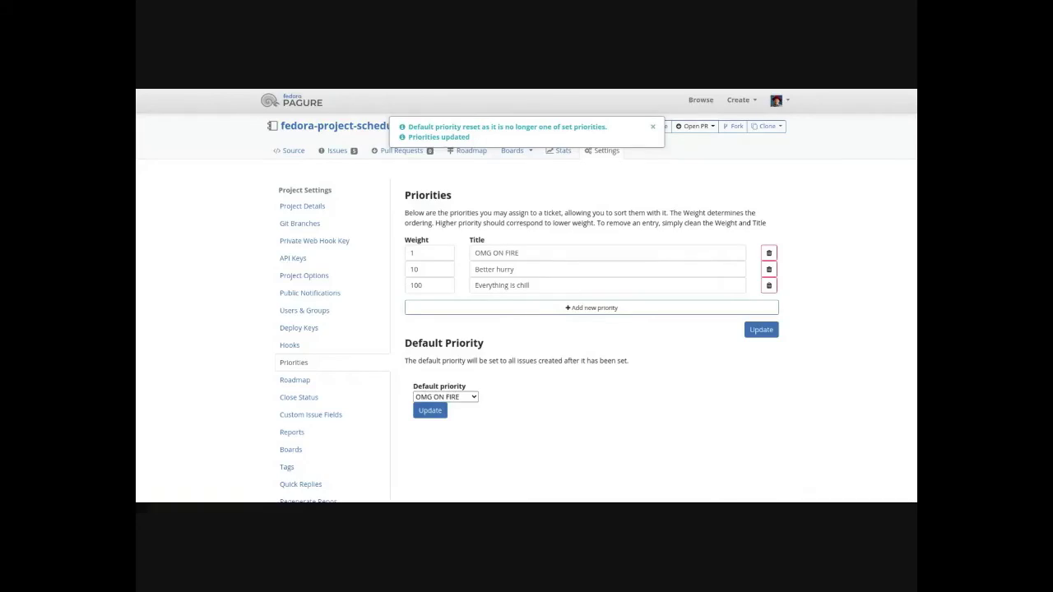
- Remove all three entries from the project's priorities list
{"action": "left_click", "coordinate": [769, 252]}
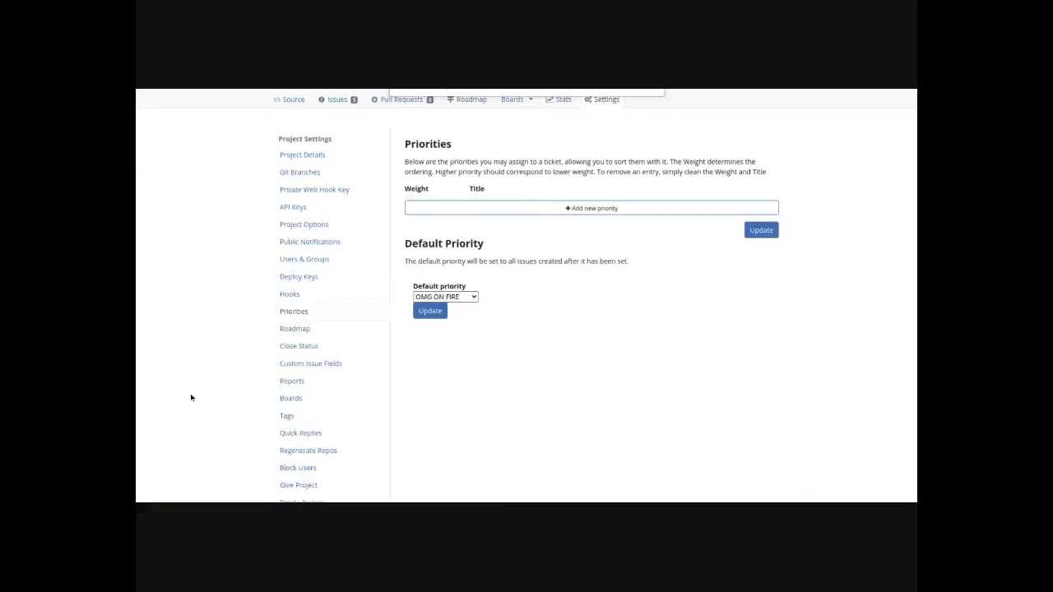
{"action": "scroll", "coordinate": [210, 406], "scroll_direction": "down", "scroll_amount": 1}
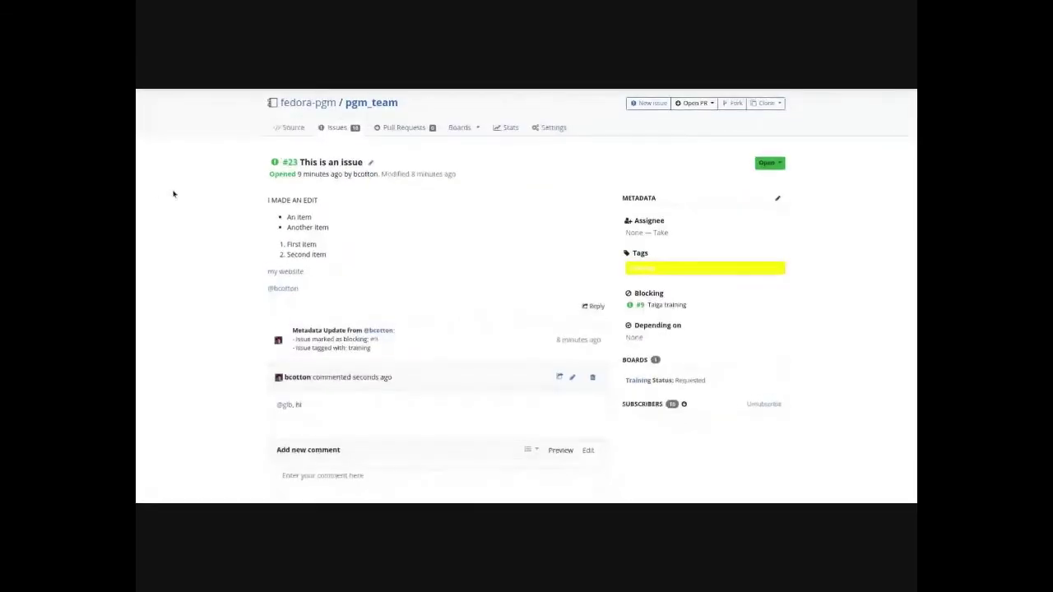
- In the Quick Replies settings of pgm_team, insert the comment <!-- Training outline --> at the start of the first reply
{"action": "left_click", "coordinate": [549, 128]}
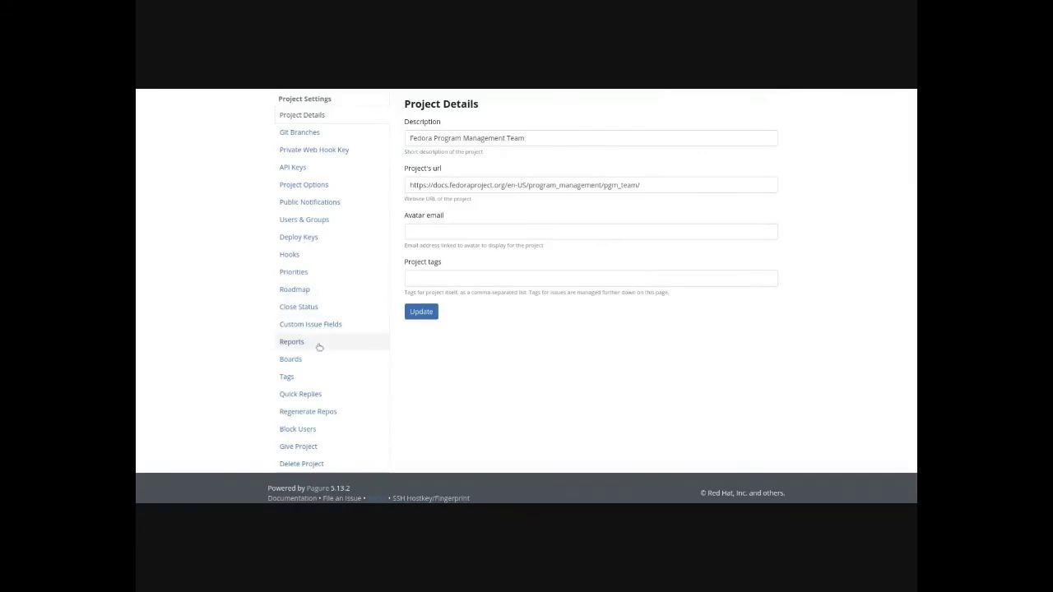
{"action": "left_click", "coordinate": [308, 393]}
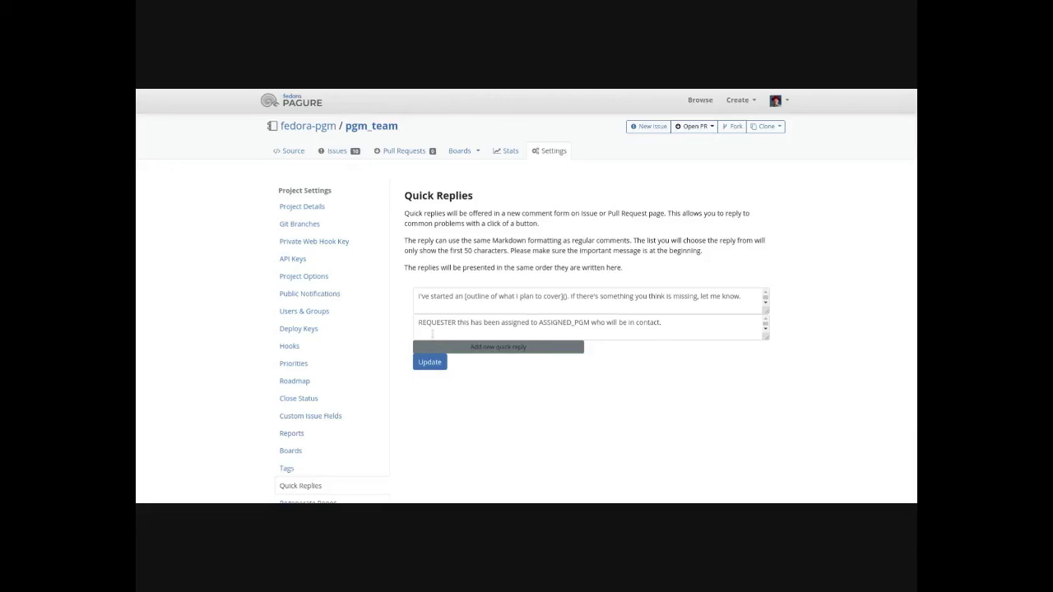
{"action": "left_click", "coordinate": [416, 299]}
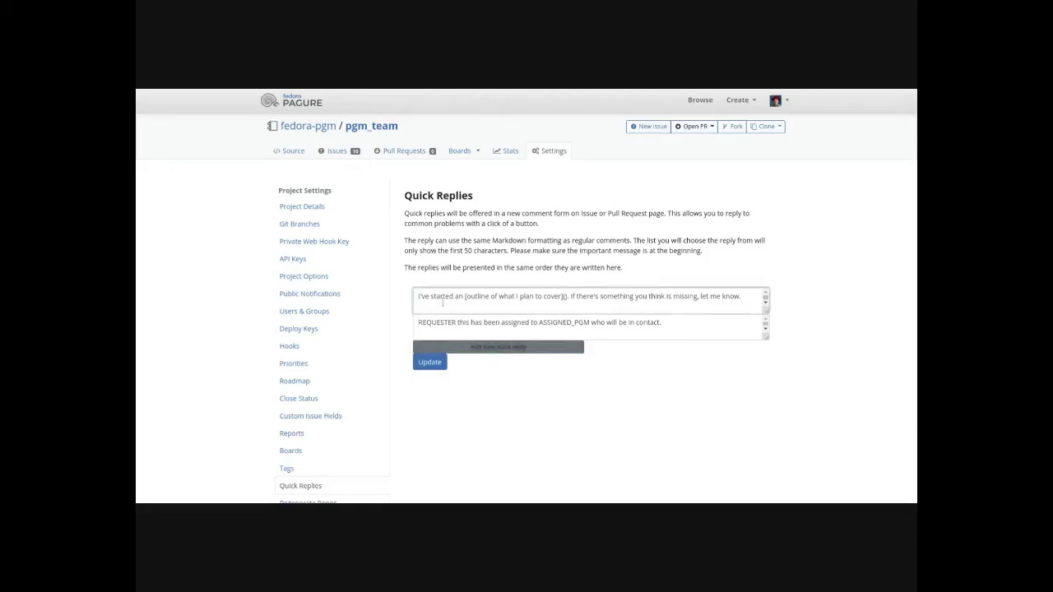
{"action": "type", "text": "<!--"}
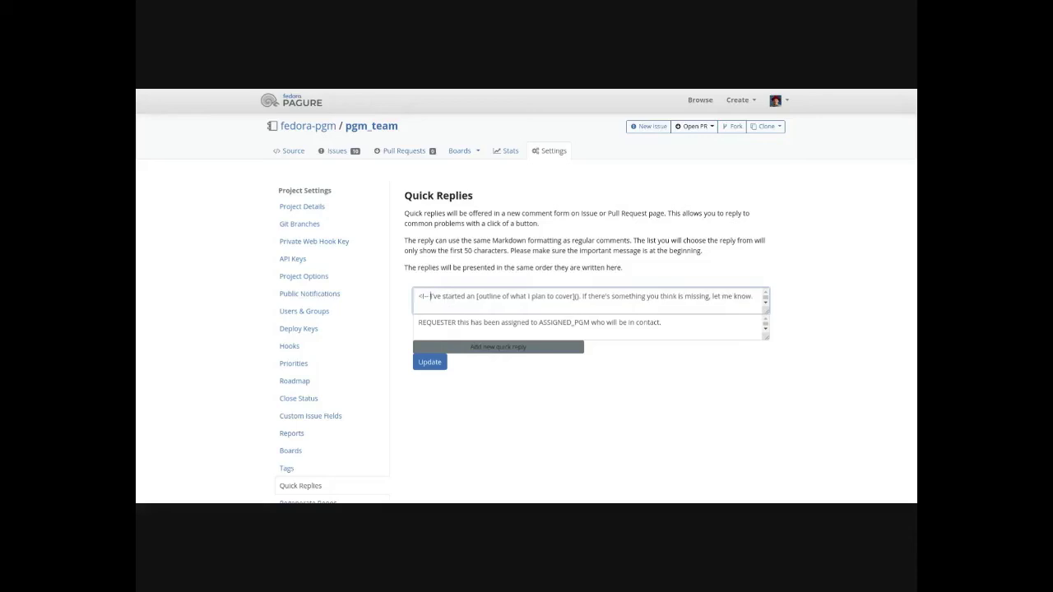
{"action": "type", "text": " Training outline -->"}
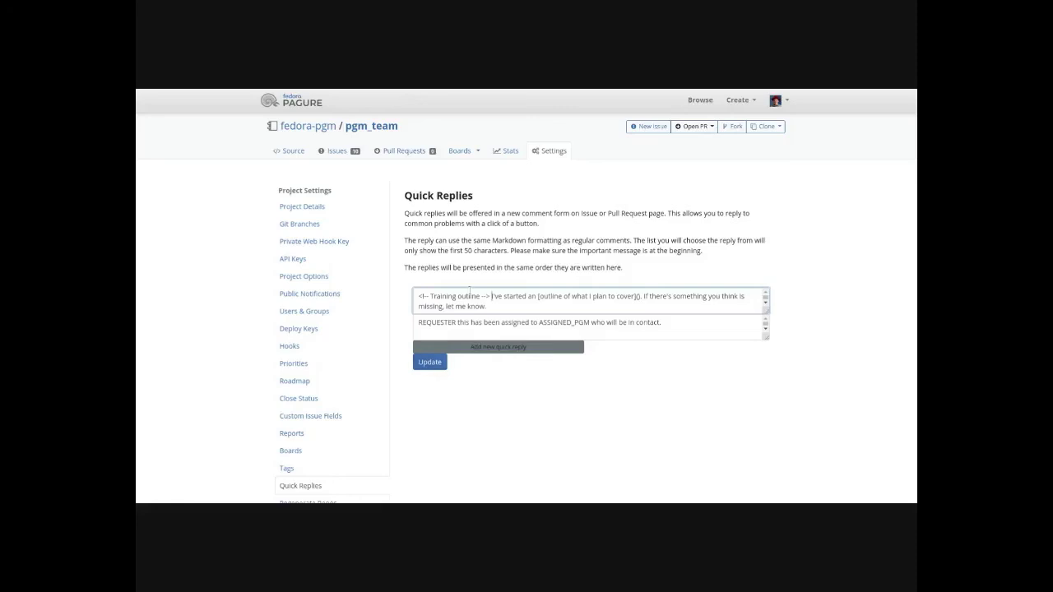
- Save the updated quick replies and open issue #23, This is an issue
{"action": "left_click", "coordinate": [428, 361]}
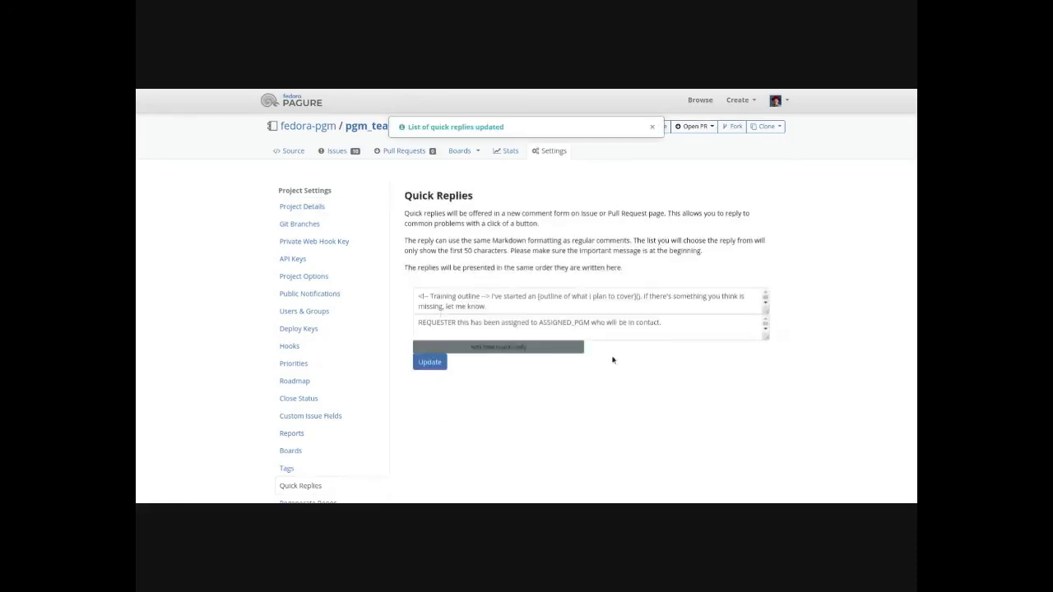
{"action": "left_click", "coordinate": [342, 153]}
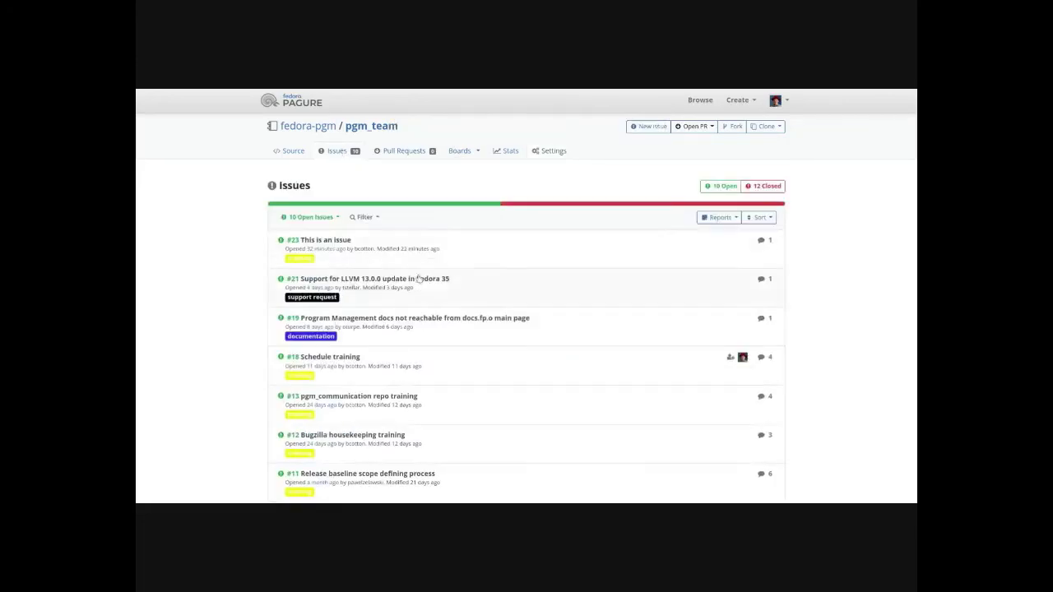
{"action": "left_click", "coordinate": [344, 242]}
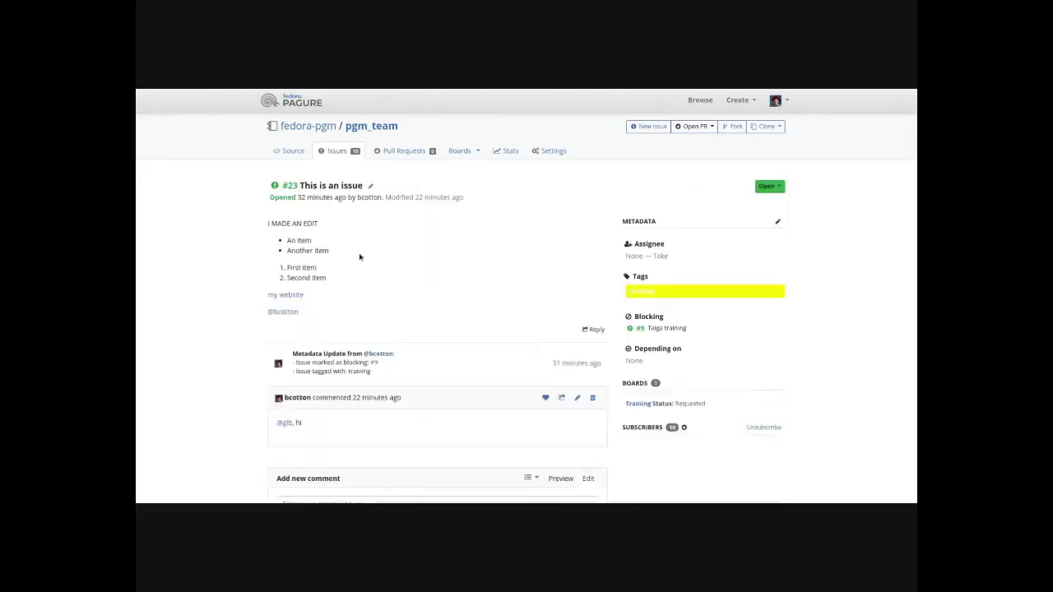
- Insert the Training outline quick reply into a new comment on the issue and preview the rendered text before returning to editing
{"action": "scroll", "coordinate": [448, 427], "scroll_direction": "down", "scroll_amount": 1}
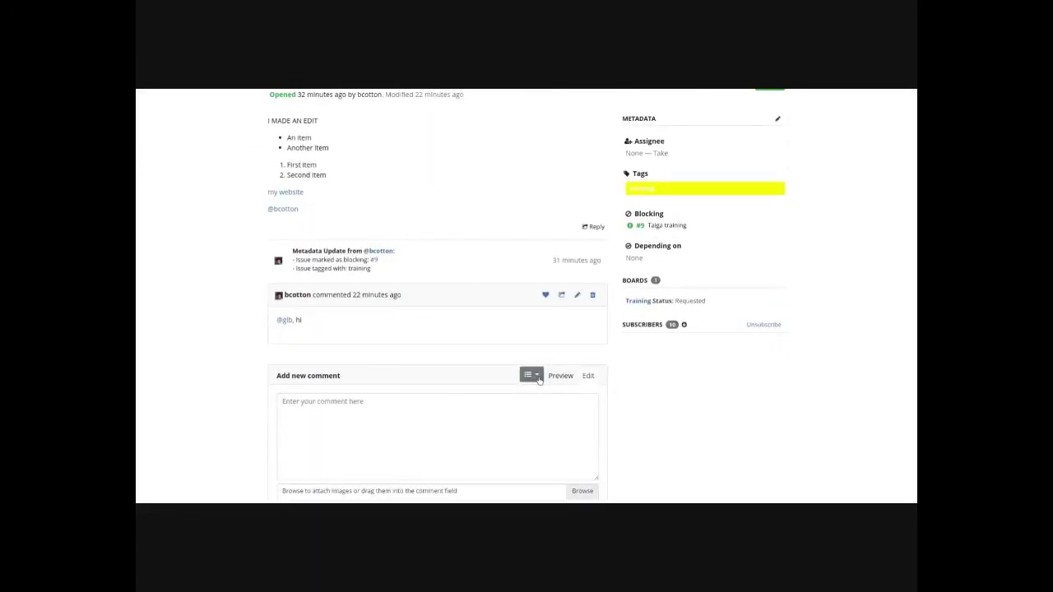
{"action": "left_click", "coordinate": [539, 379]}
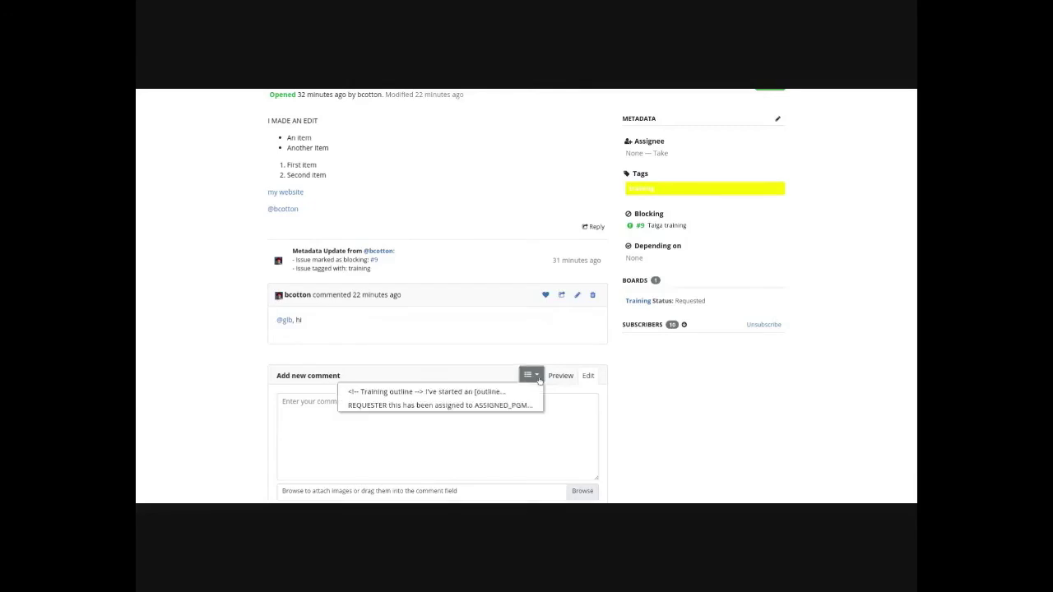
{"action": "left_click", "coordinate": [465, 392]}
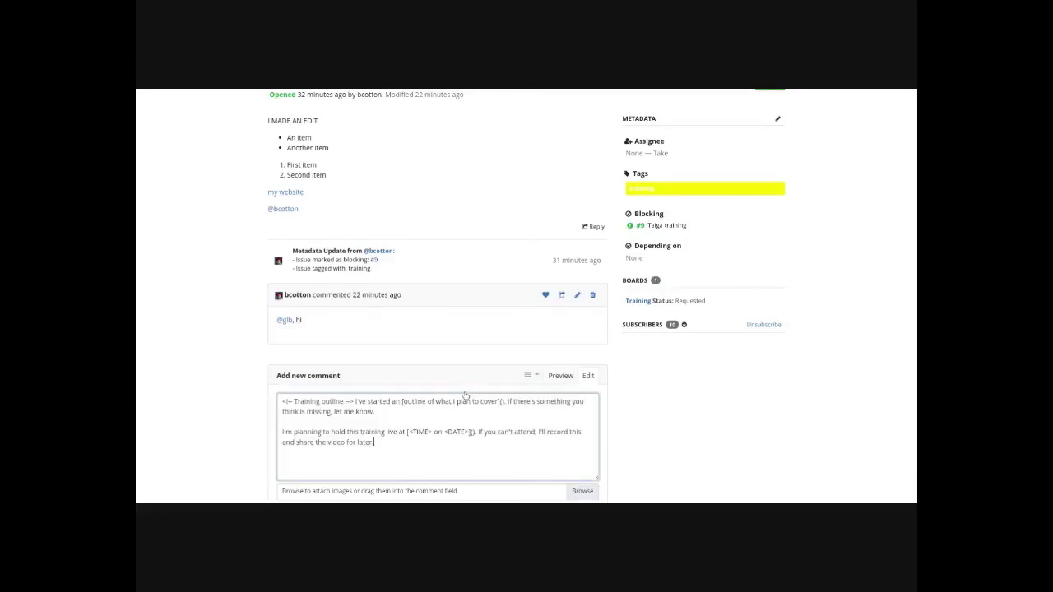
{"action": "left_click", "coordinate": [561, 378]}
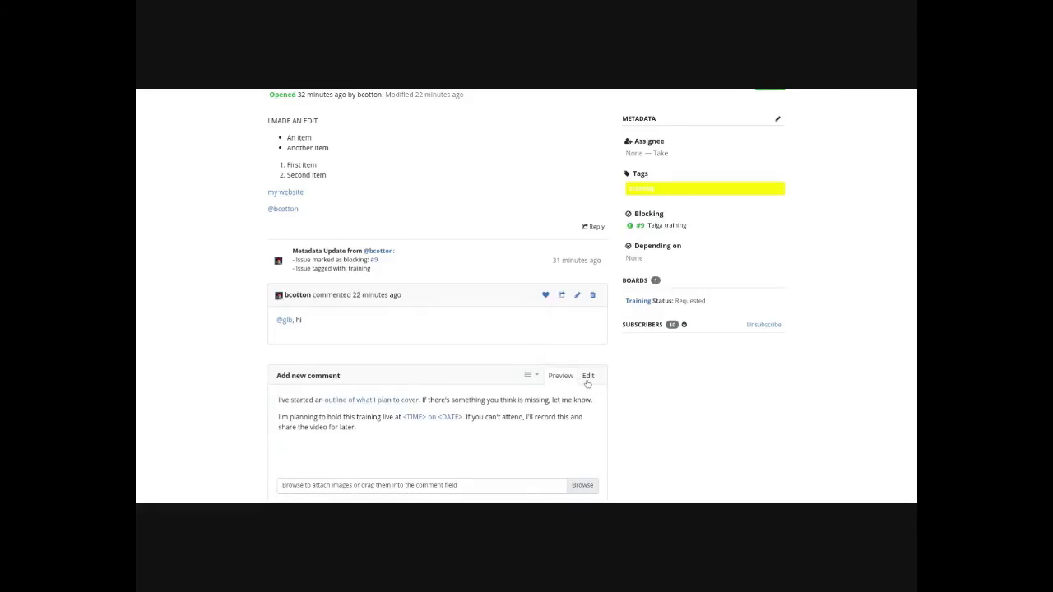
{"action": "left_click", "coordinate": [587, 380]}
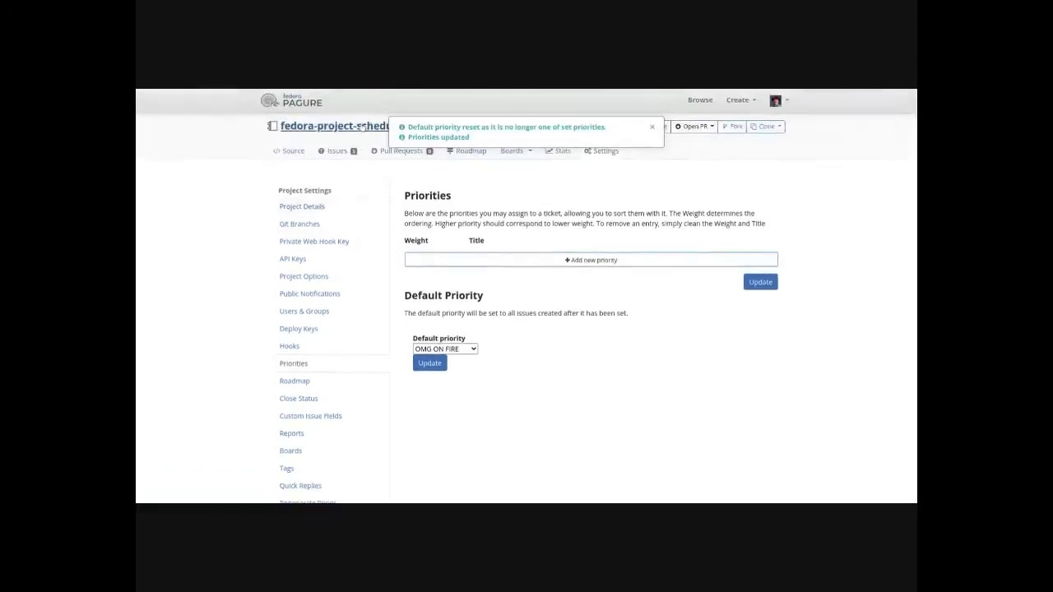
- Show all Git clone URLs of fedora-project-schedule, including those for issues and pull requests
{"action": "left_click", "coordinate": [757, 125]}
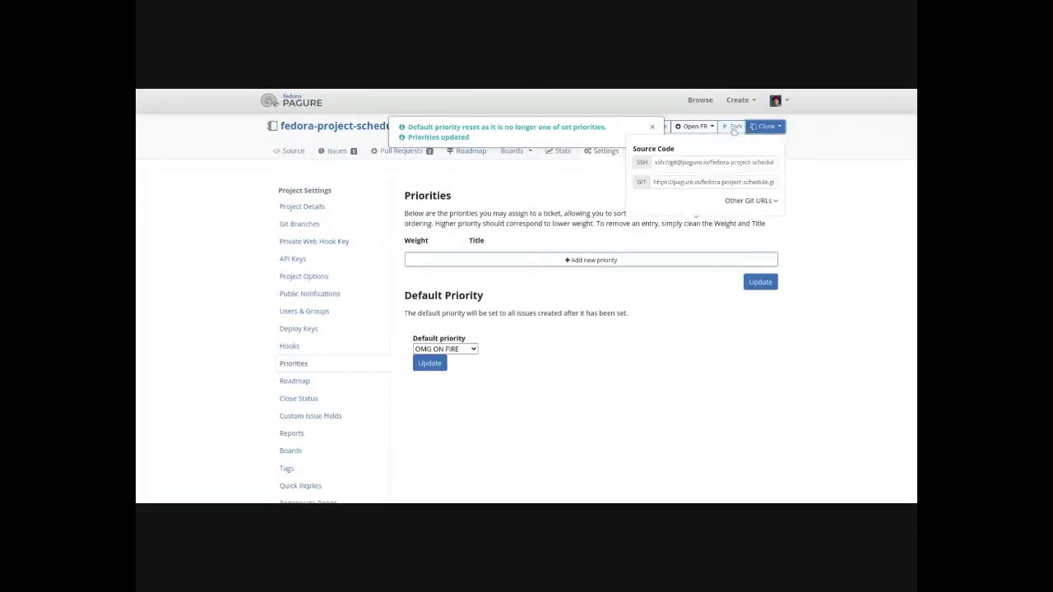
{"action": "left_click", "coordinate": [734, 203]}
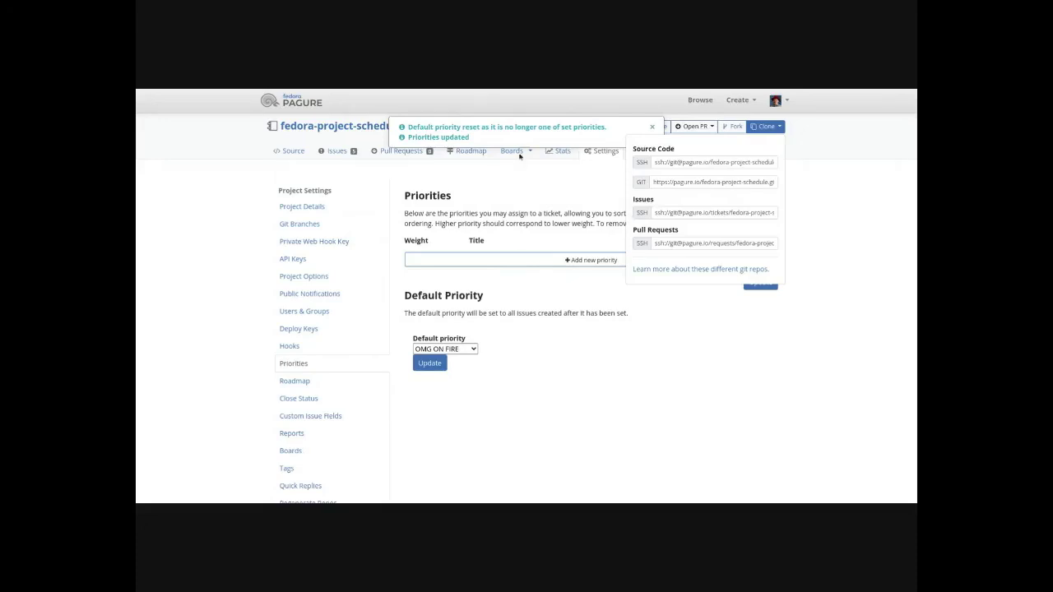
- Switch to the terminal, list the files in fedora-project-schedule-issues and print one ticket file whose name starts with c
{"action": "key", "text": "alt+Tab"}
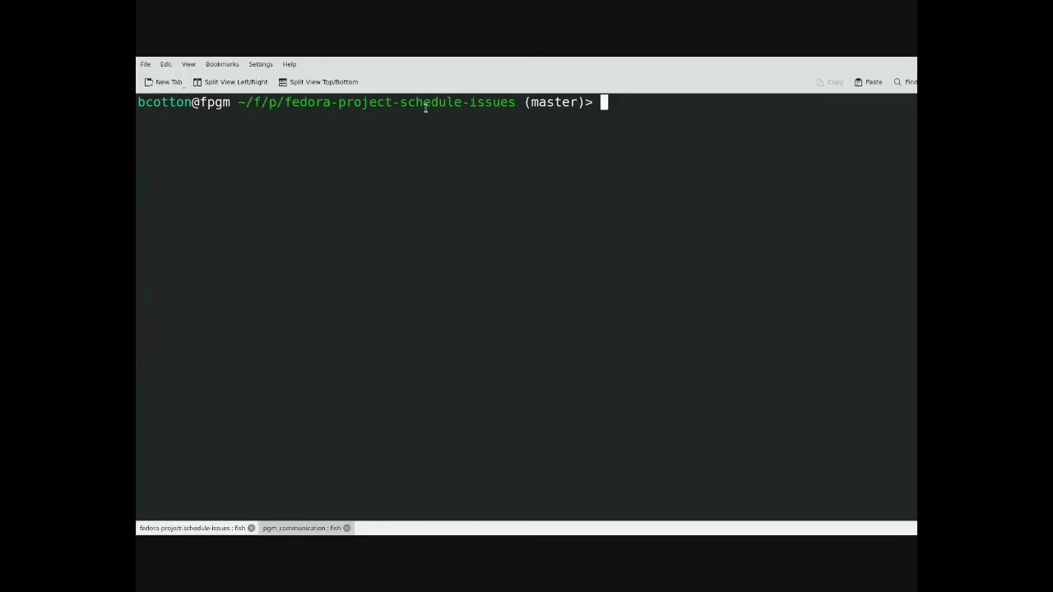
{"action": "type", "text": "ls"}
{"action": "key", "text": "Return"}
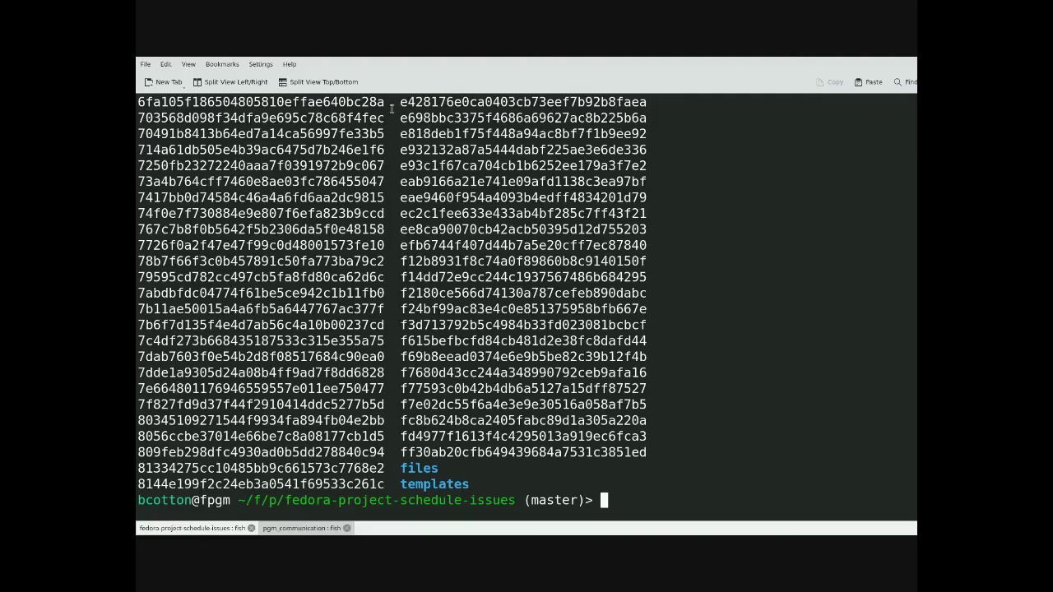
{"action": "type", "text": "cat c"}
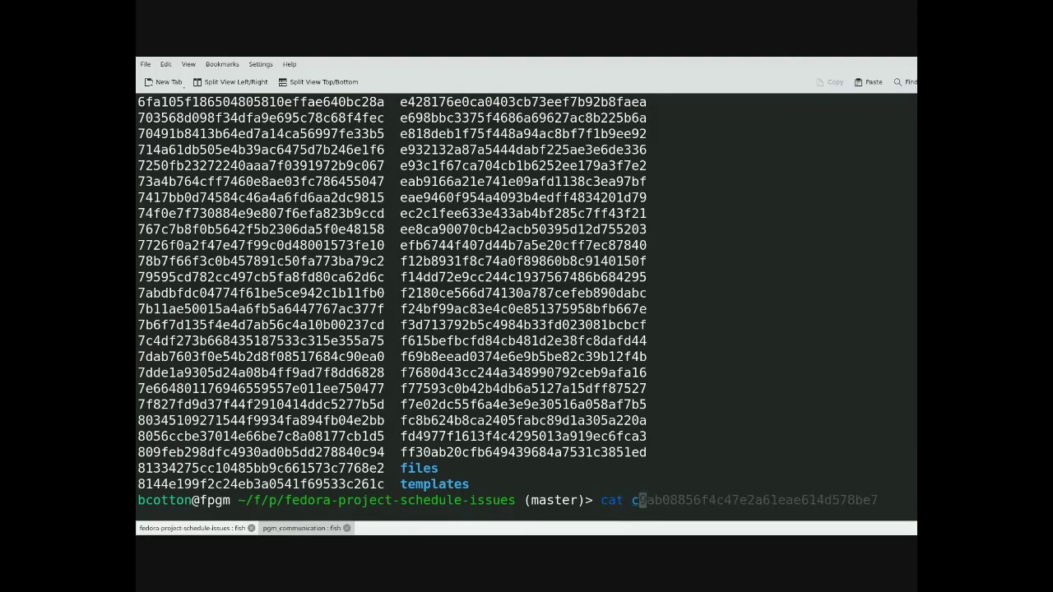
{"action": "key", "text": "Tab"}
{"action": "key", "text": "Right"}
{"action": "key", "text": "Return"}
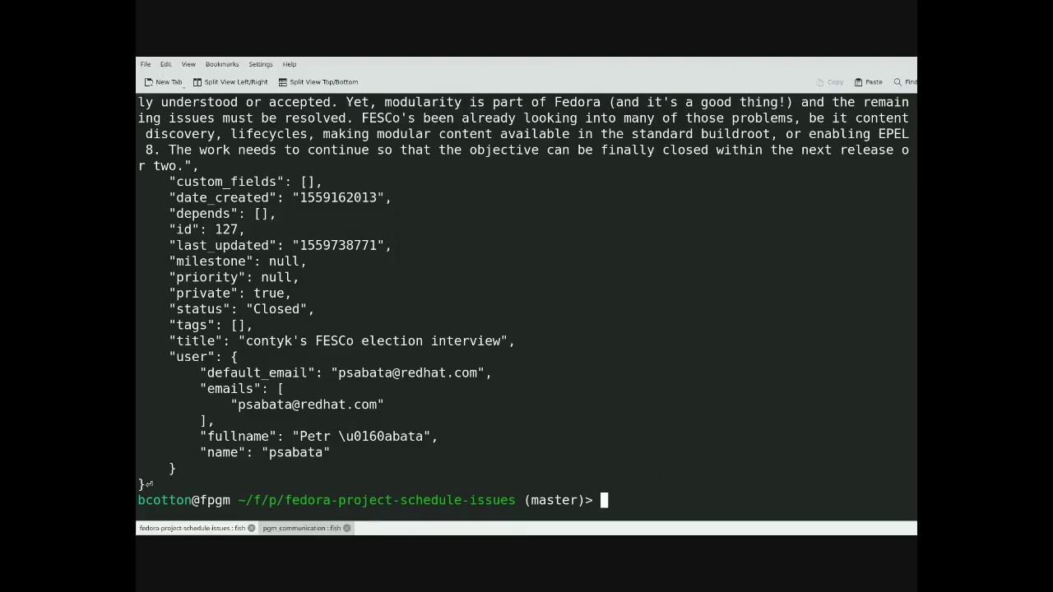
- Clear the terminal and list the issues repository's contents again
{"action": "type", "text": "clear"}
{"action": "key", "text": "Return"}
{"action": "type", "text": "ls"}
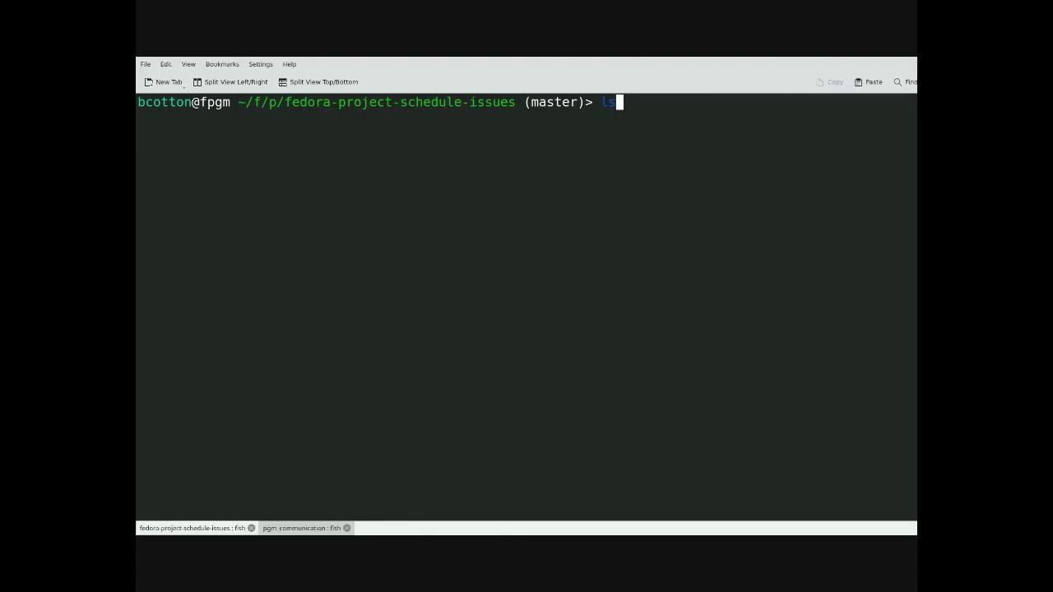
{"action": "key", "text": "Return"}
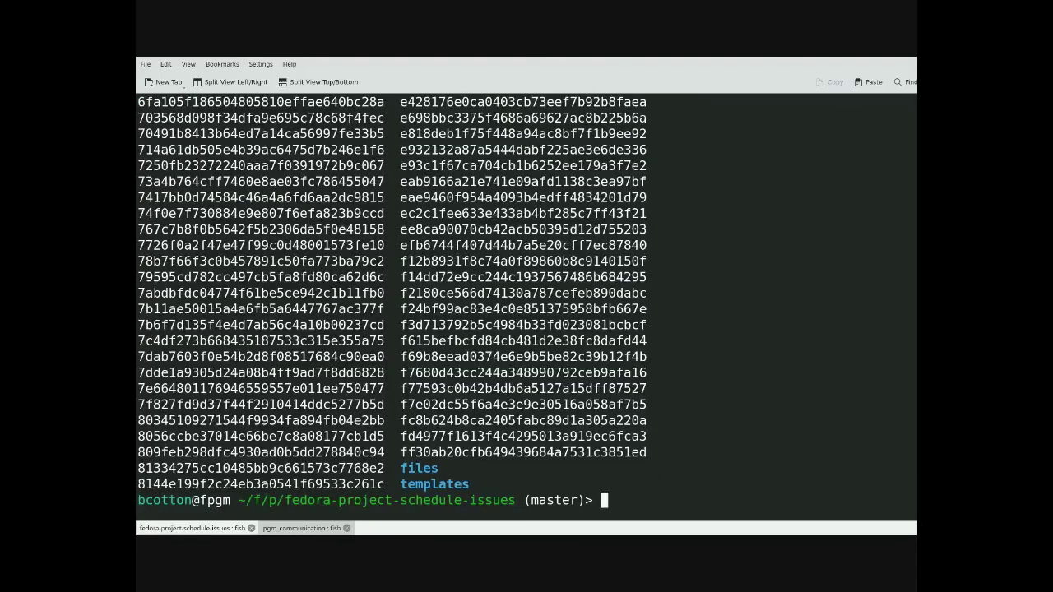
- List the issue templates in the templates folder and print the contents of Council-Election.md
{"action": "type", "text": "cd templates/"}
{"action": "key", "text": "Return"}
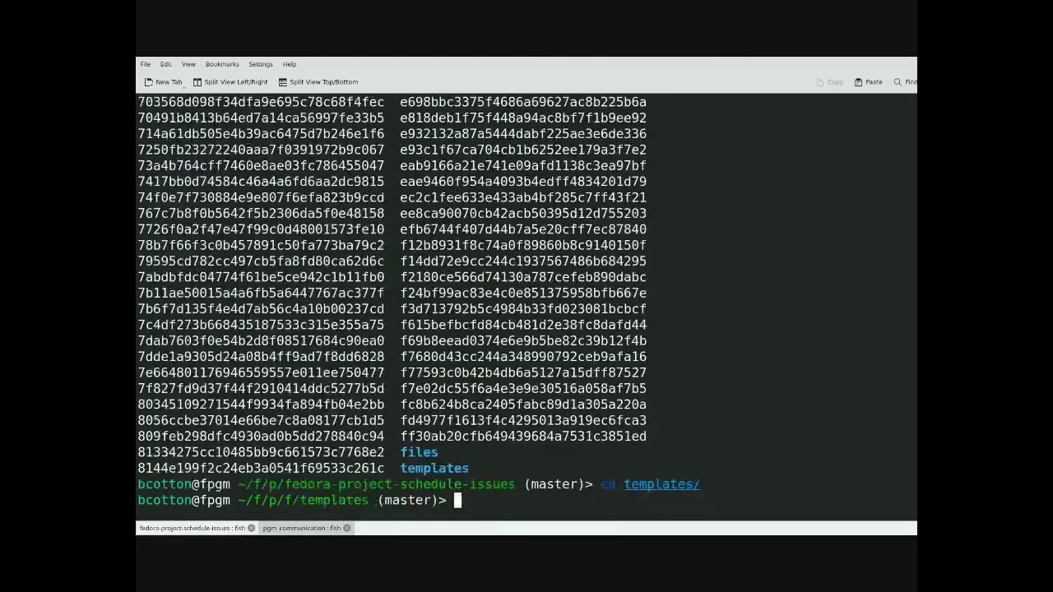
{"action": "type", "text": "ls"}
{"action": "key", "text": "Return"}
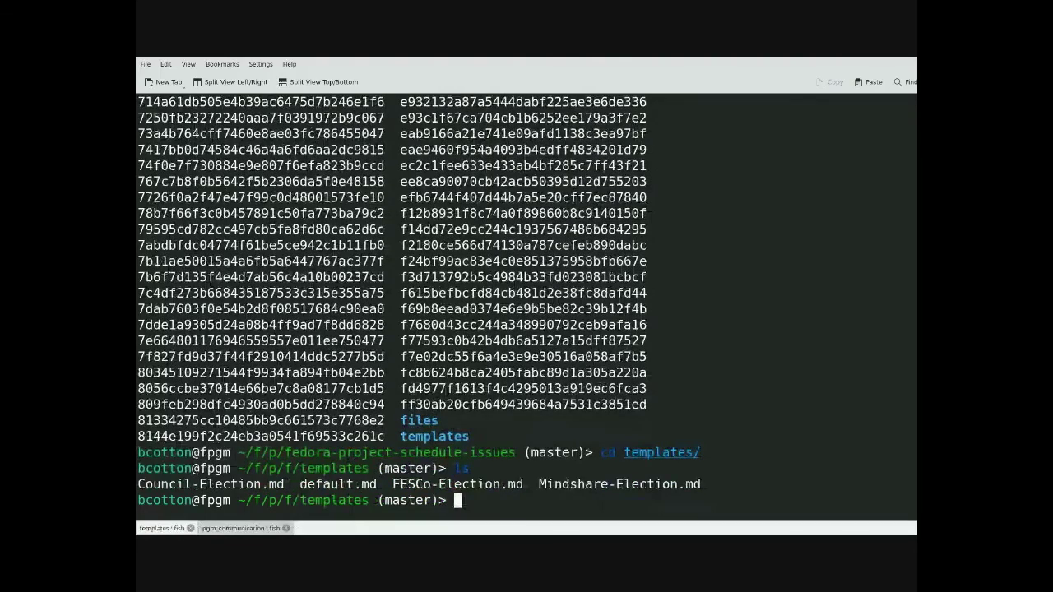
{"action": "type", "text": "cat Council-Election.md"}
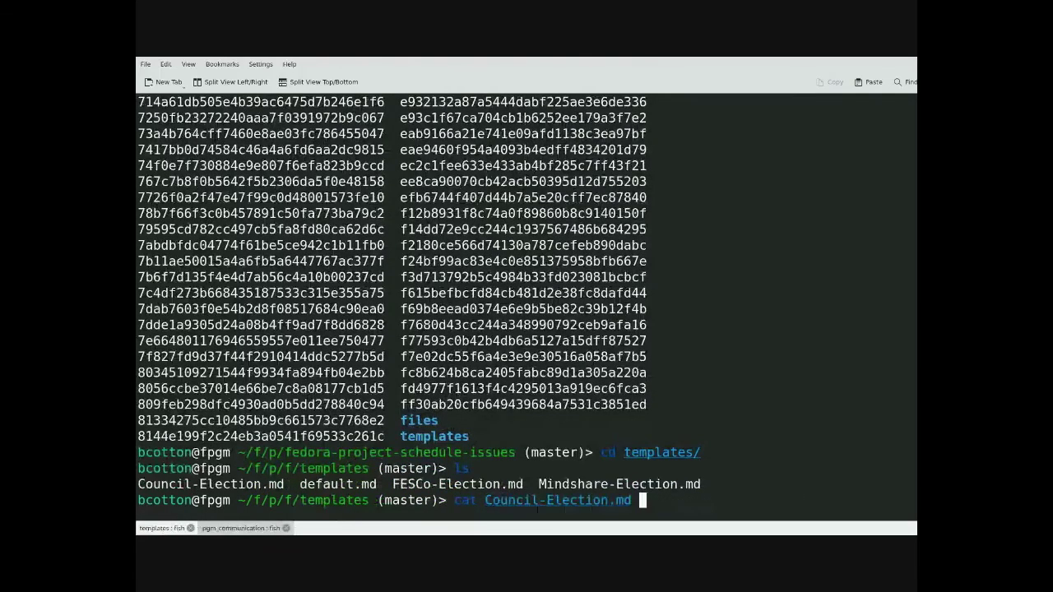
{"action": "key", "text": "Return"}
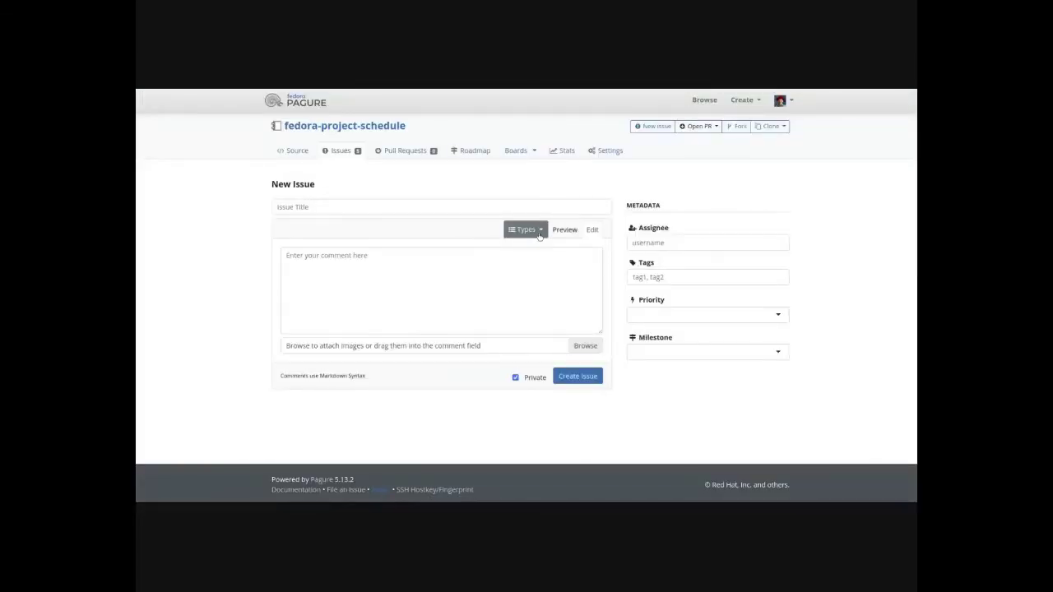
- In the browser, fill the new fedora-project-schedule issue with the Council-Election template and read it through to its last question
{"action": "left_click", "coordinate": [540, 236]}
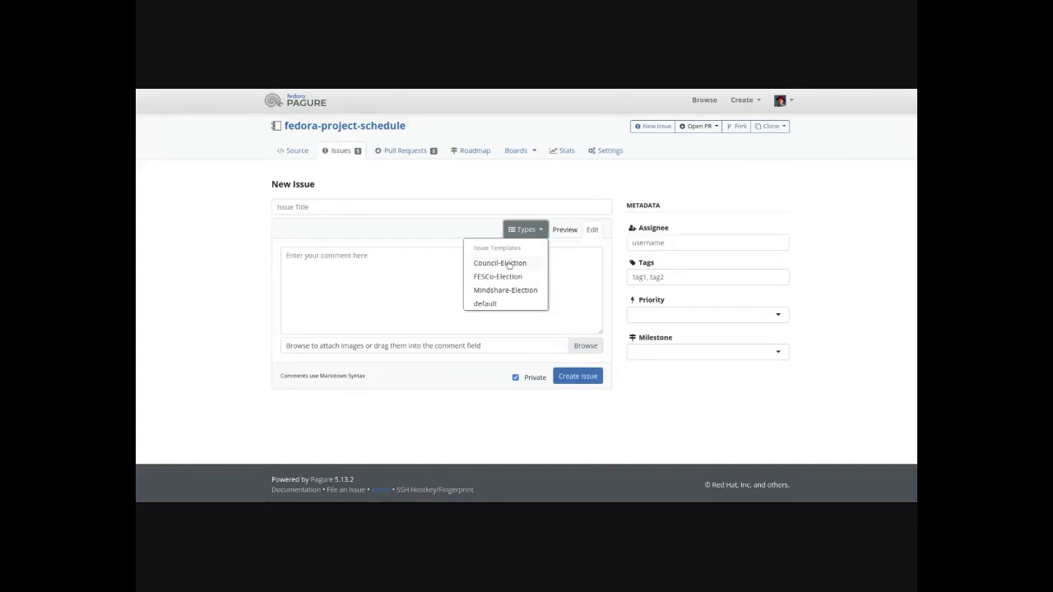
{"action": "left_click", "coordinate": [509, 262]}
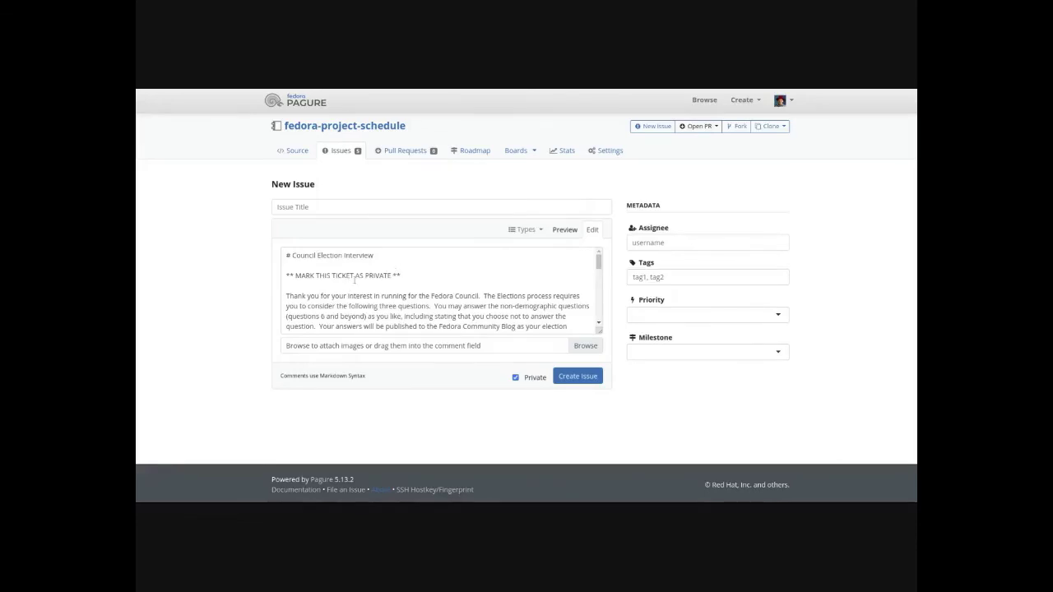
{"action": "scroll", "coordinate": [355, 279], "scroll_direction": "down", "scroll_amount": 3}
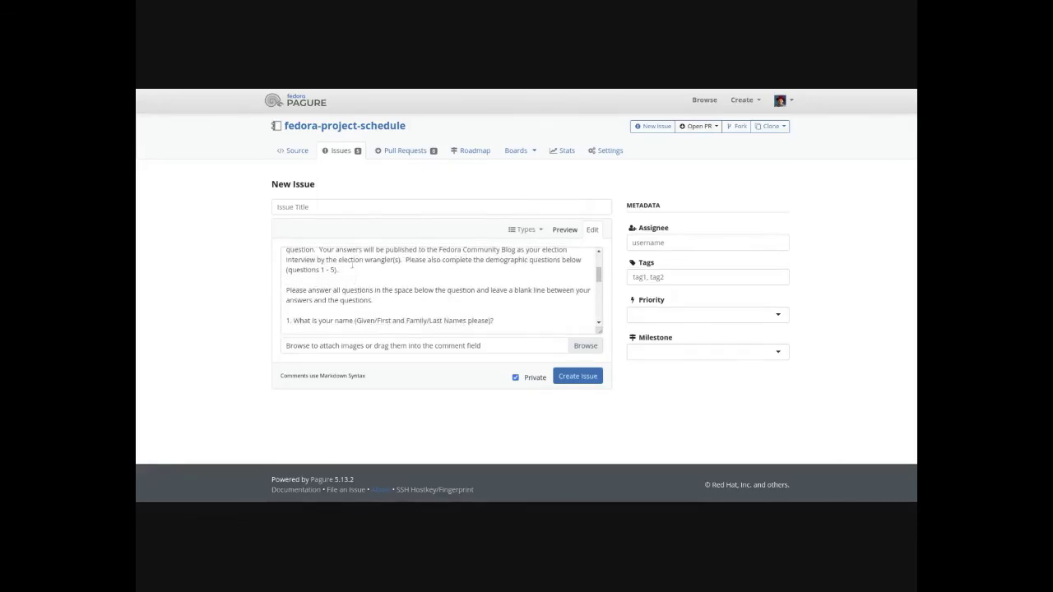
{"action": "scroll", "coordinate": [367, 288], "scroll_direction": "down", "scroll_amount": 3}
{"action": "scroll", "coordinate": [368, 288], "scroll_direction": "down", "scroll_amount": 6}
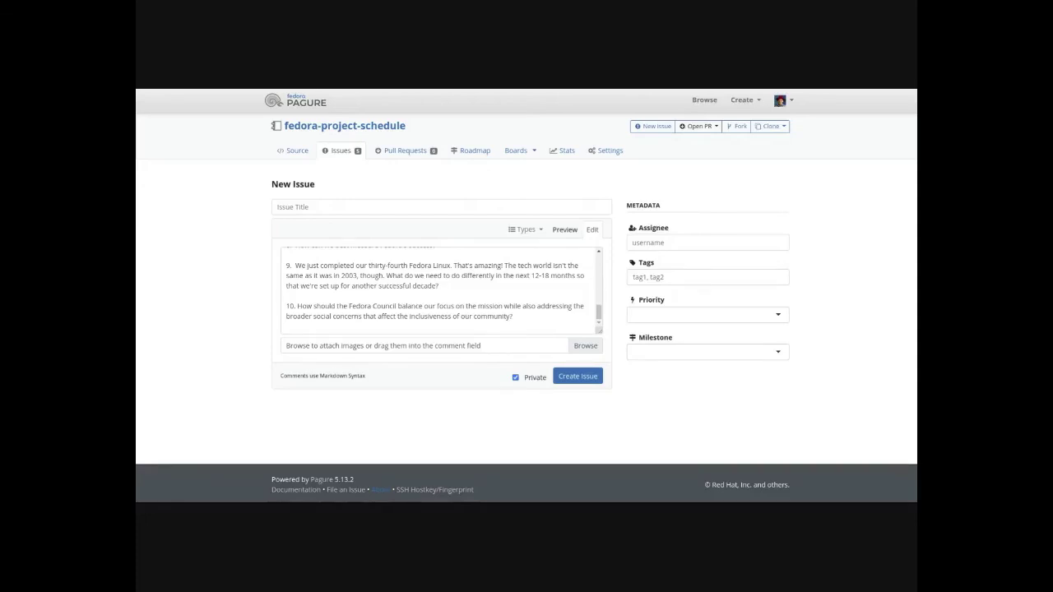
{"action": "key", "text": "ctrl+Home"}
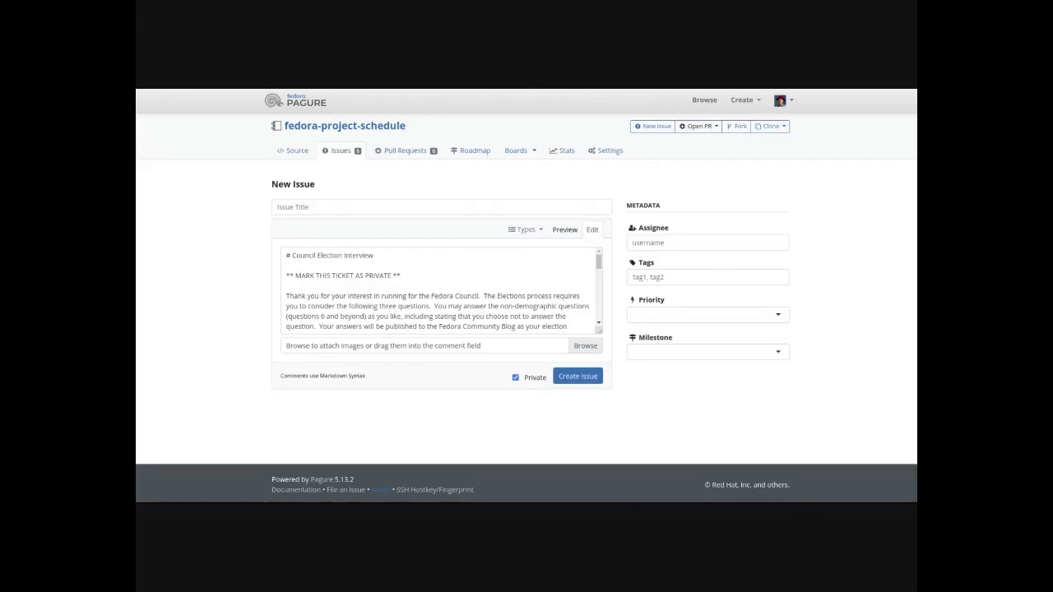
- Show the project's other Git URLs and select the SSH clone URL of the Issues repository
{"action": "left_click", "coordinate": [770, 125]}
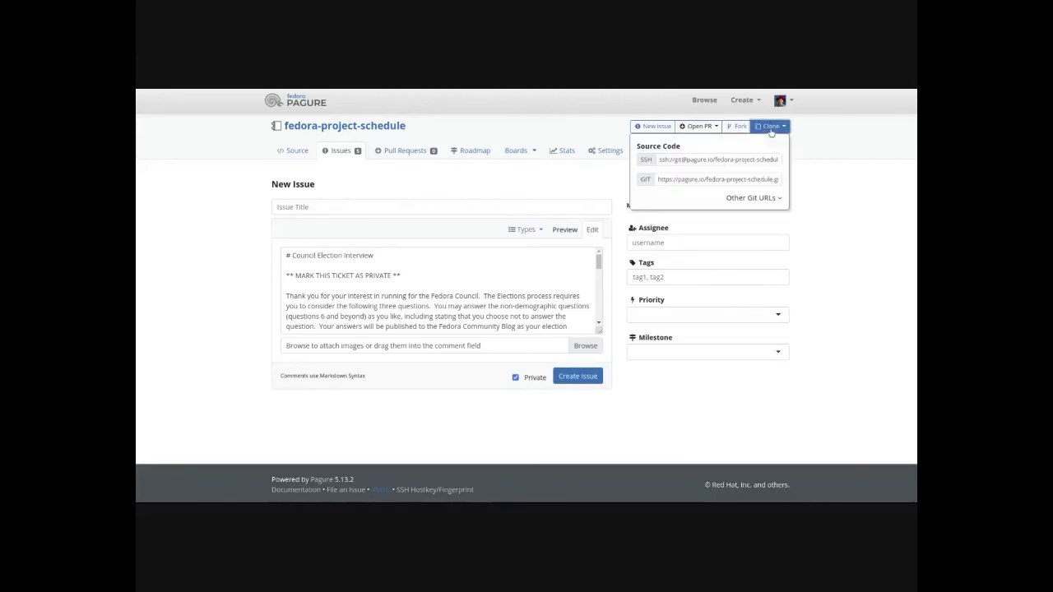
{"action": "left_click", "coordinate": [658, 211]}
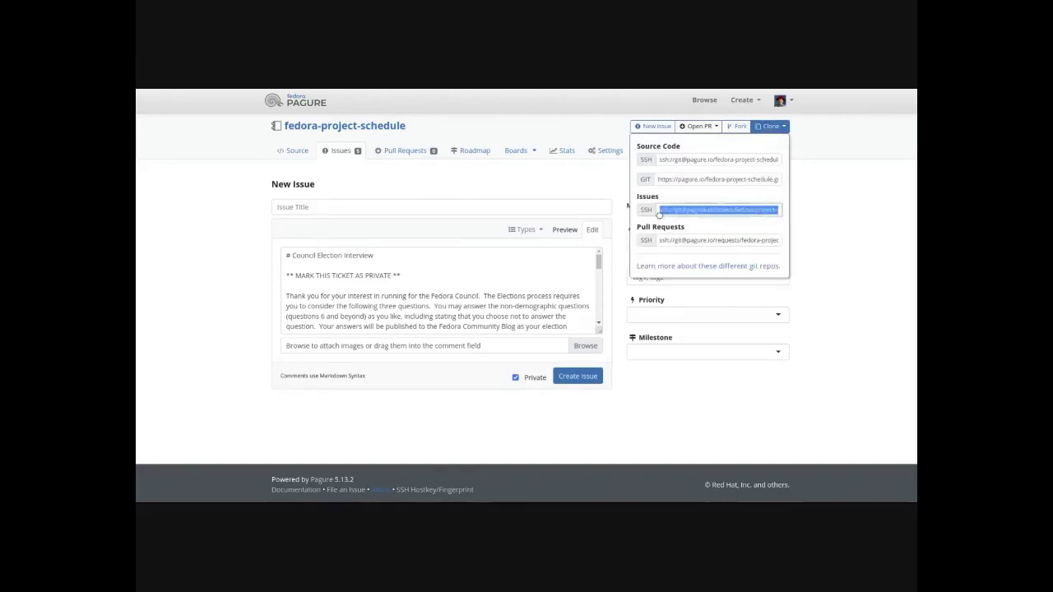